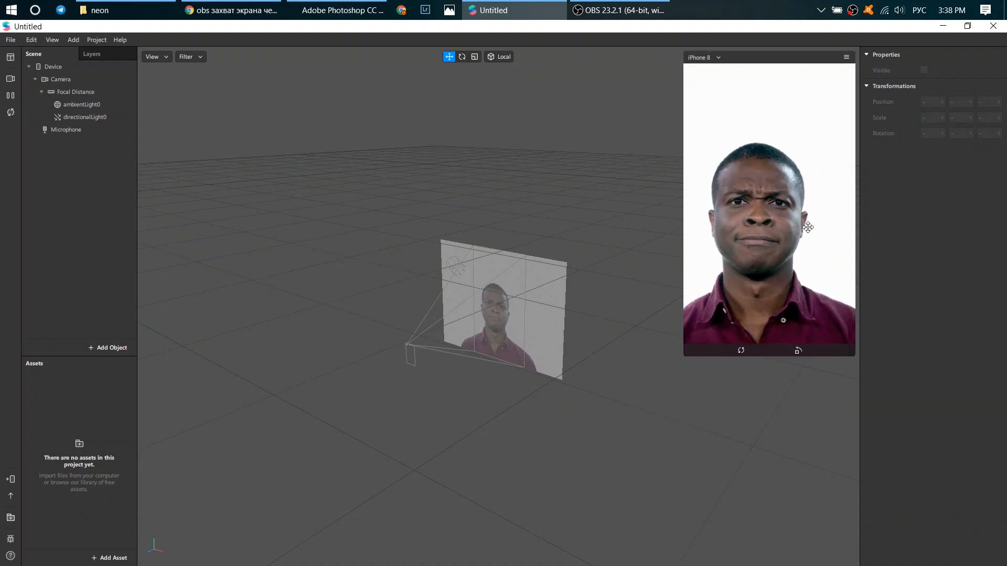
# - Switch the preview's video source from the simulation clips to Integrated Webcam
pyautogui.click(12, 80)
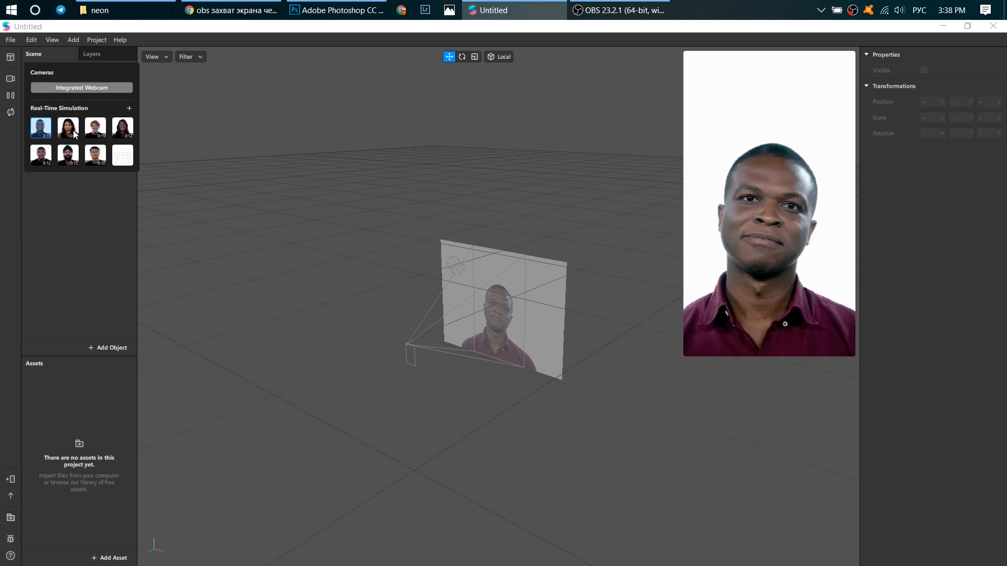
pyautogui.click(94, 131)
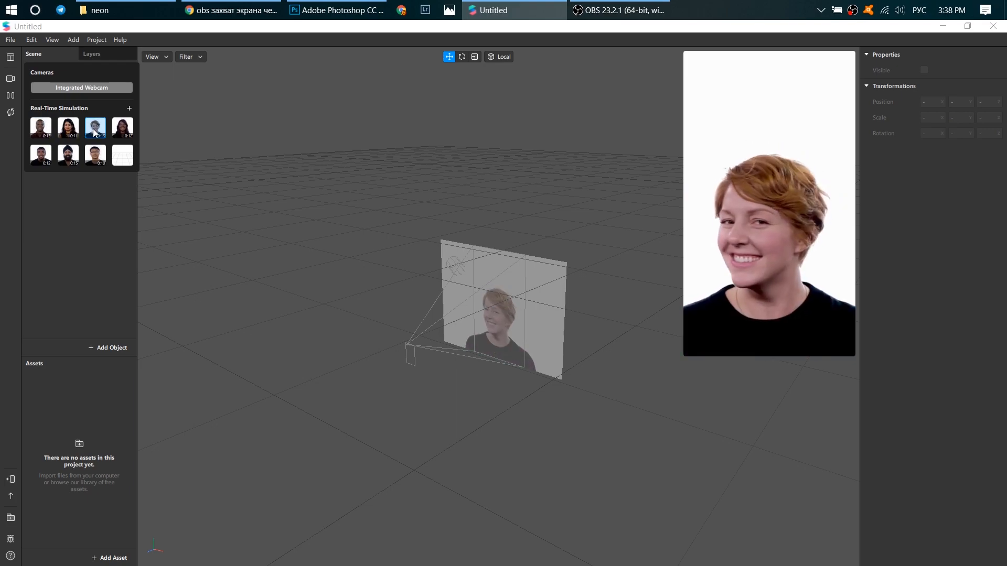
pyautogui.click(96, 156)
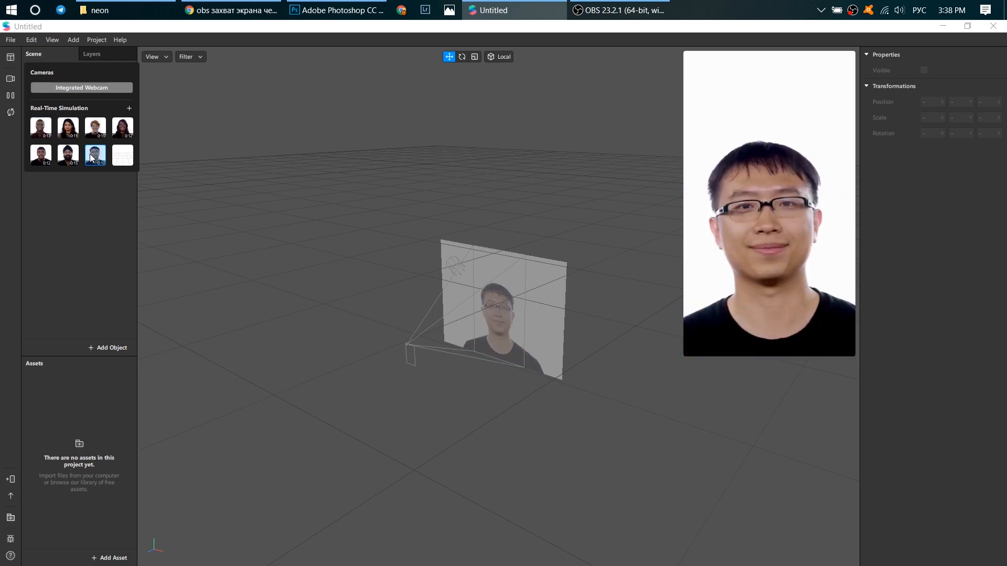
pyautogui.click(96, 86)
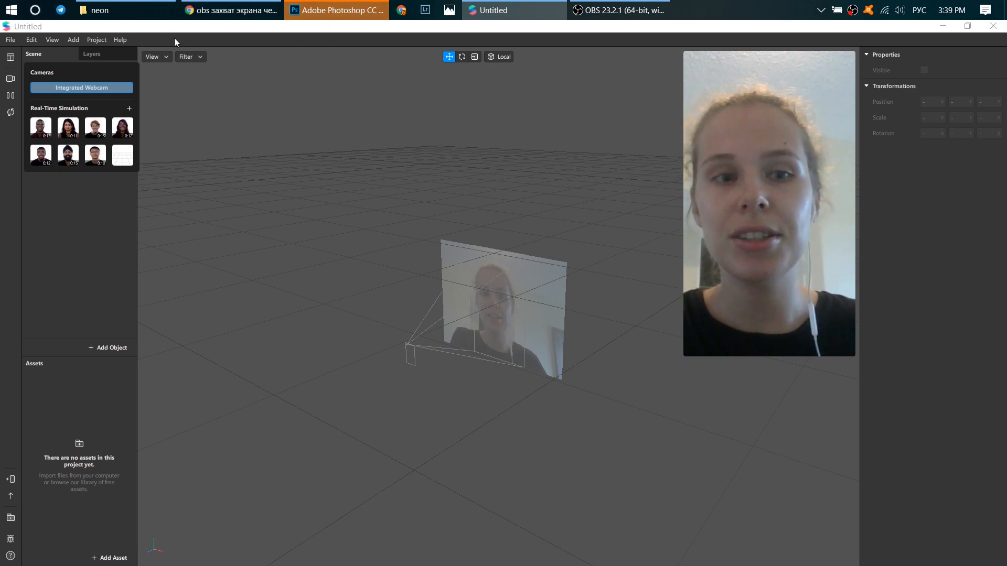
# - Examine the faceFeminine.jpg and faceMasculine.jpg face reference textures in Photoshop and in the Textures folder
pyautogui.click(151, 10)
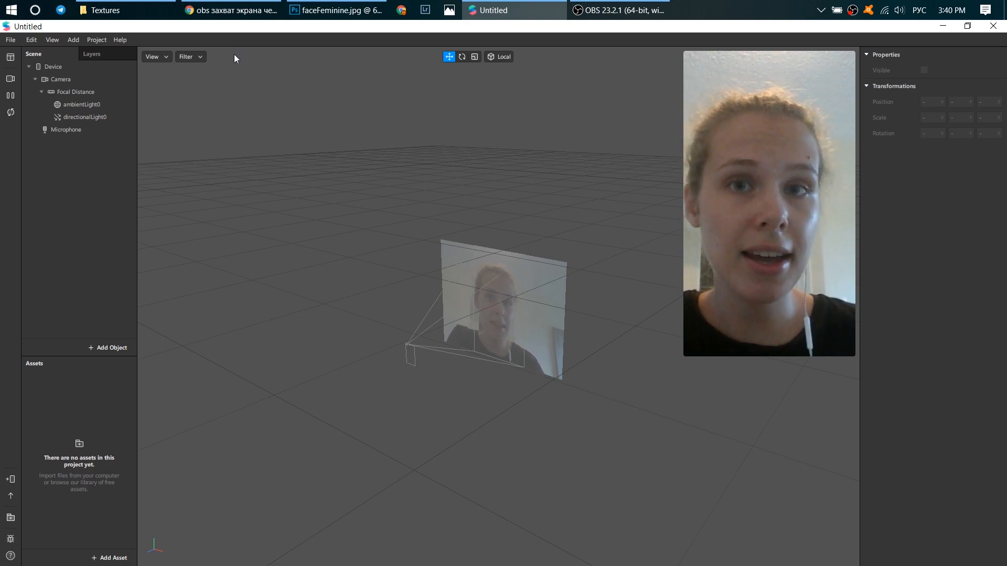
pyautogui.click(315, 10)
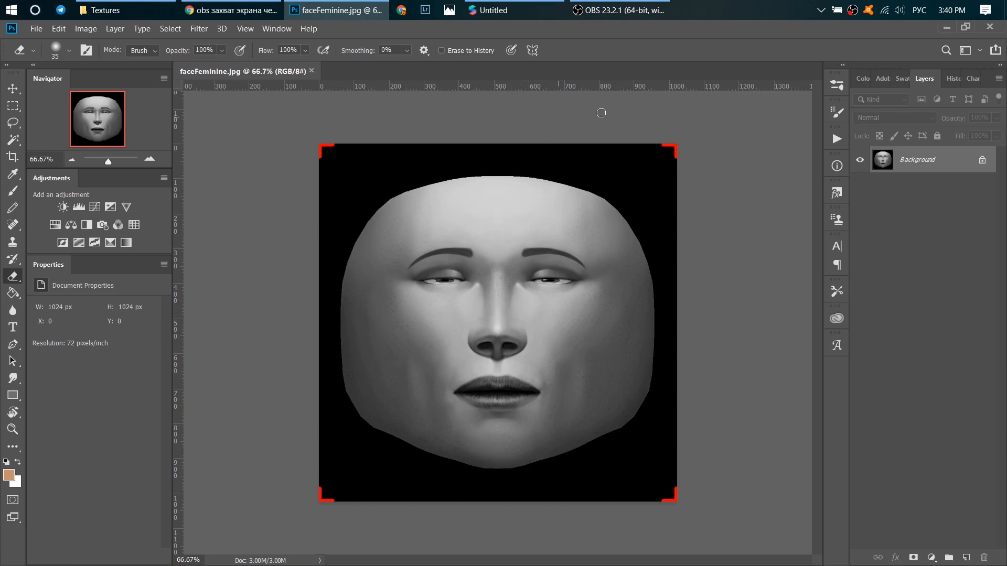
pyautogui.click(105, 10)
pyautogui.click(340, 139)
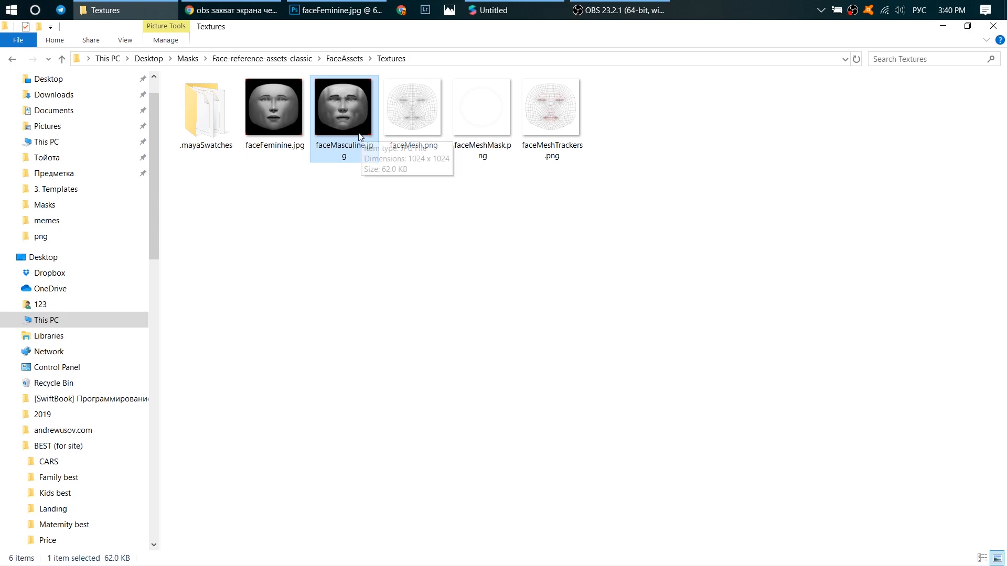
pyautogui.click(296, 142)
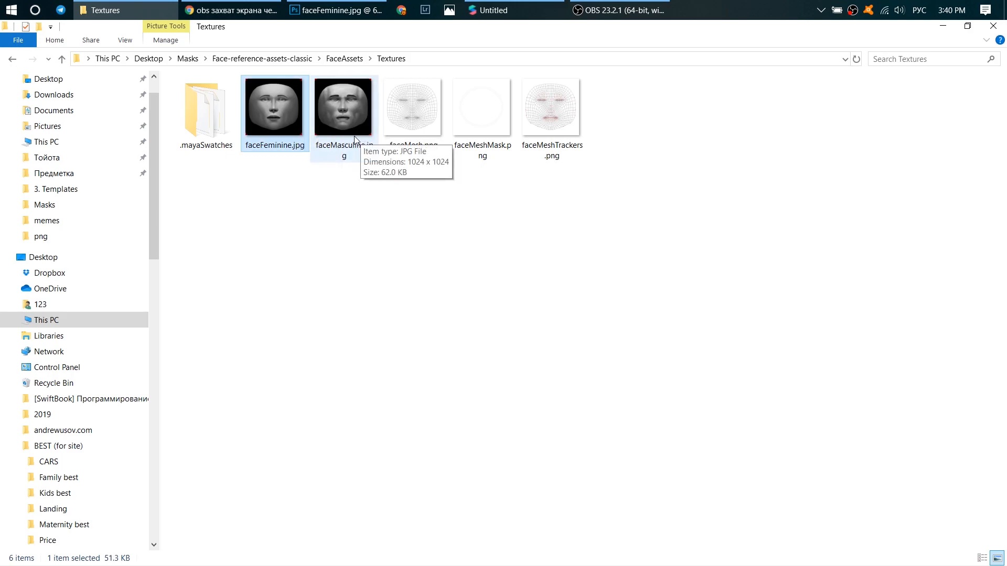
pyautogui.click(355, 138)
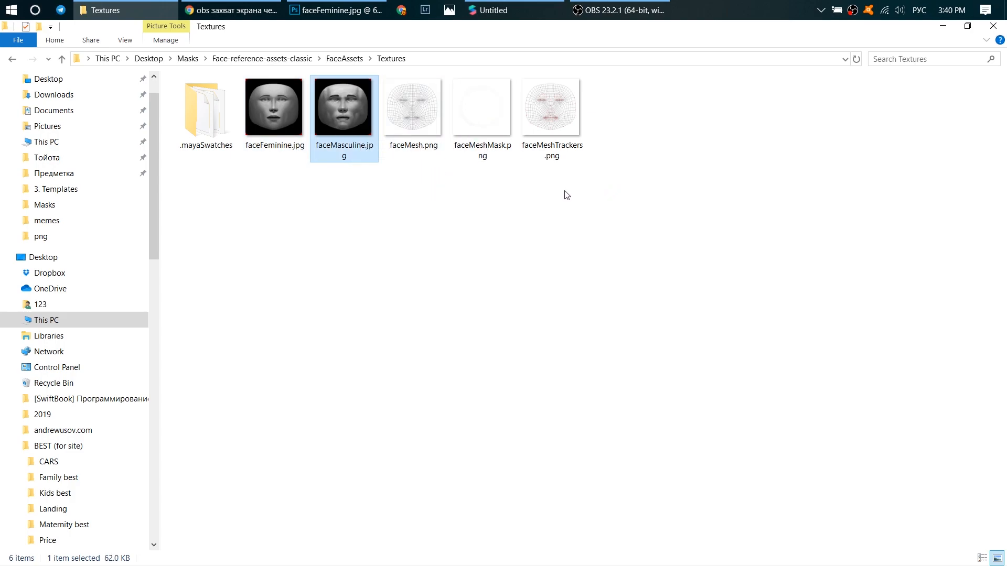
pyautogui.click(354, 14)
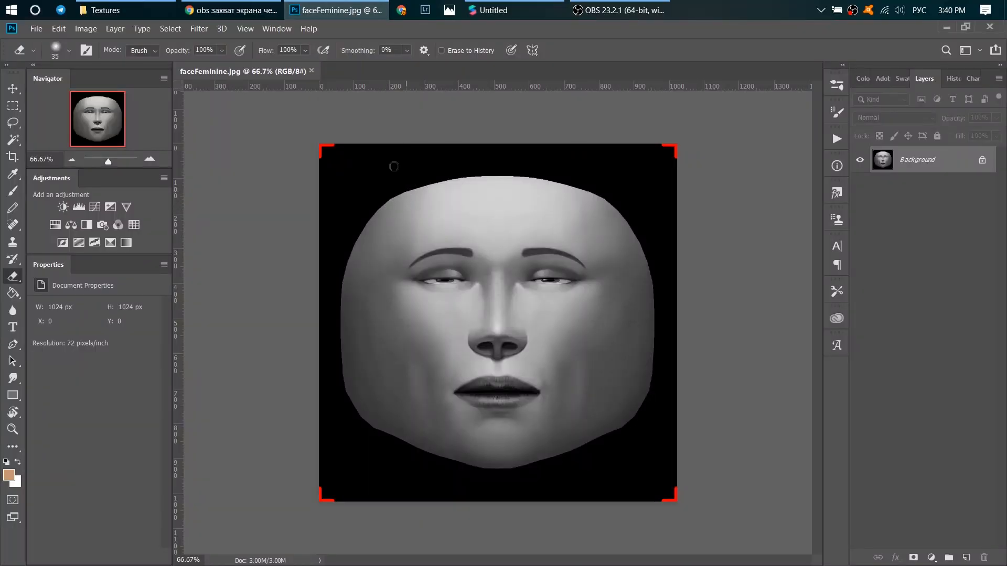
# - Place the blue and purple neon stars PNG from the Masks/png/neon folder into the open faceFeminine.jpg document in Photoshop
pyautogui.click(131, 9)
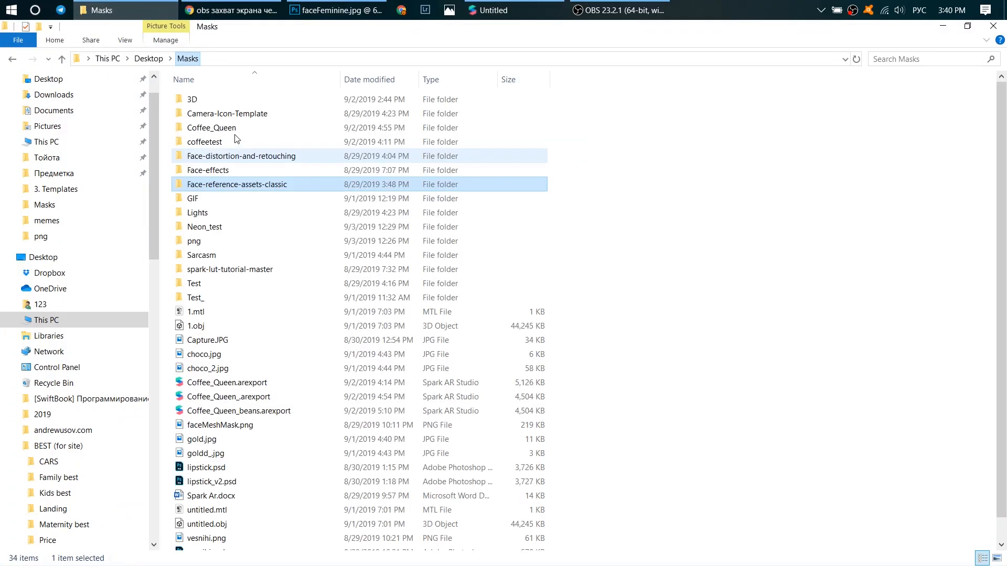
pyautogui.click(223, 238)
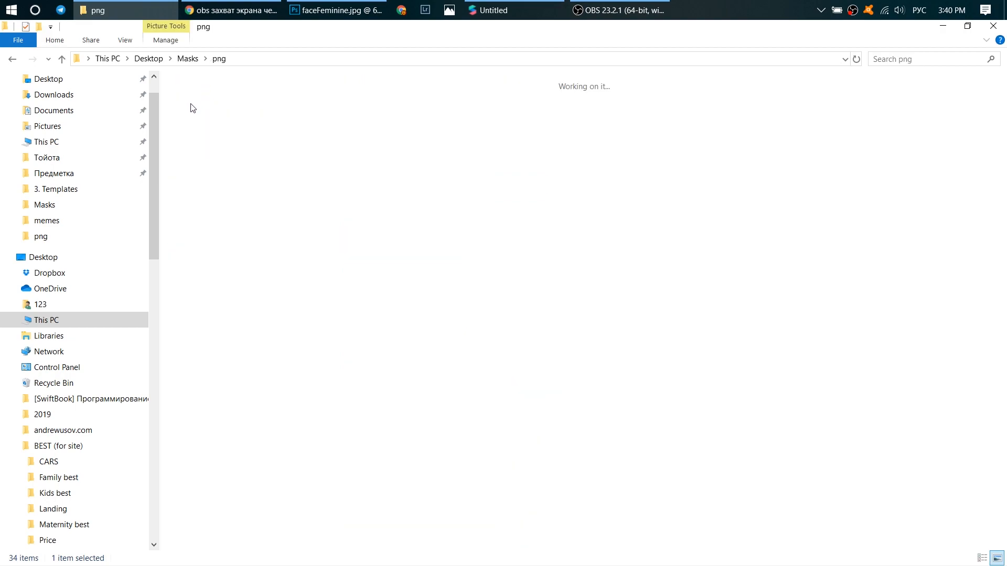
pyautogui.click(194, 109)
pyautogui.doubleClick(192, 111)
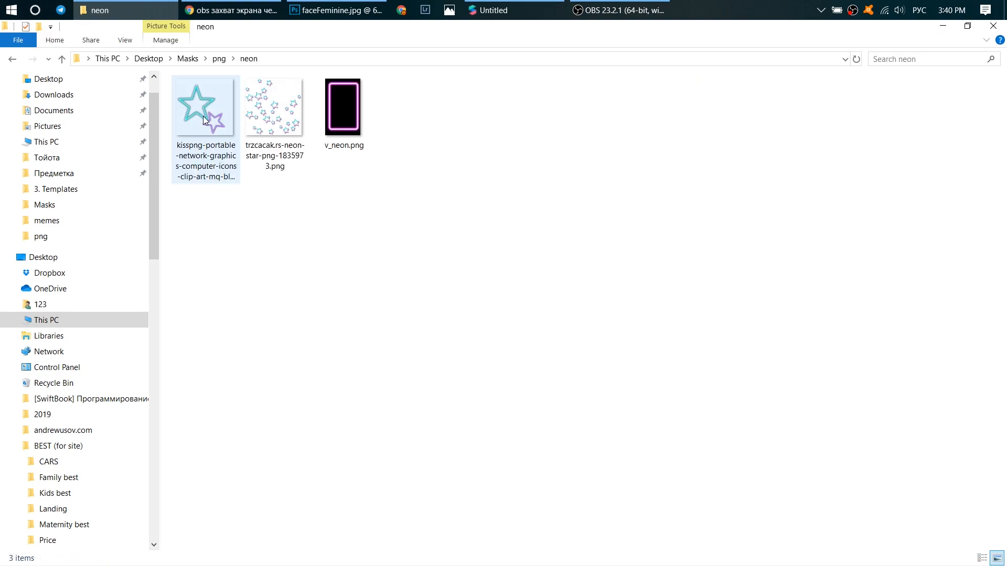
pyautogui.click(207, 110)
pyautogui.moveTo(211, 119); pyautogui.dragTo(437, 290)
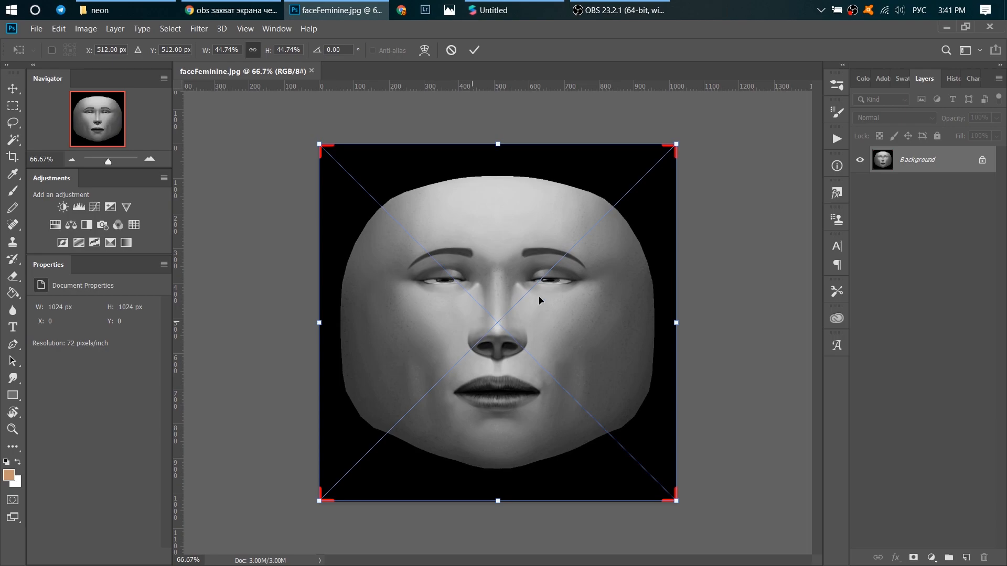
# - Scale the stars to about 5.12%, rotate them about 10.5°, and position them on the face's left-hand cheek at about X 294, Y 431 px
pyautogui.moveTo(680, 145); pyautogui.dragTo(412, 525)
pyautogui.moveTo(397, 419); pyautogui.dragTo(441, 346)
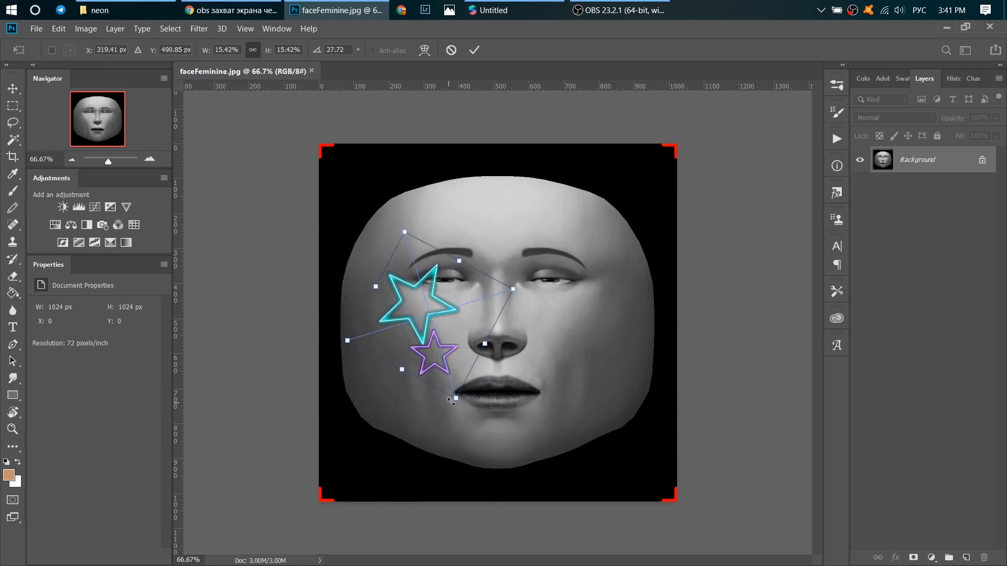
pyautogui.moveTo(450, 401); pyautogui.dragTo(454, 293)
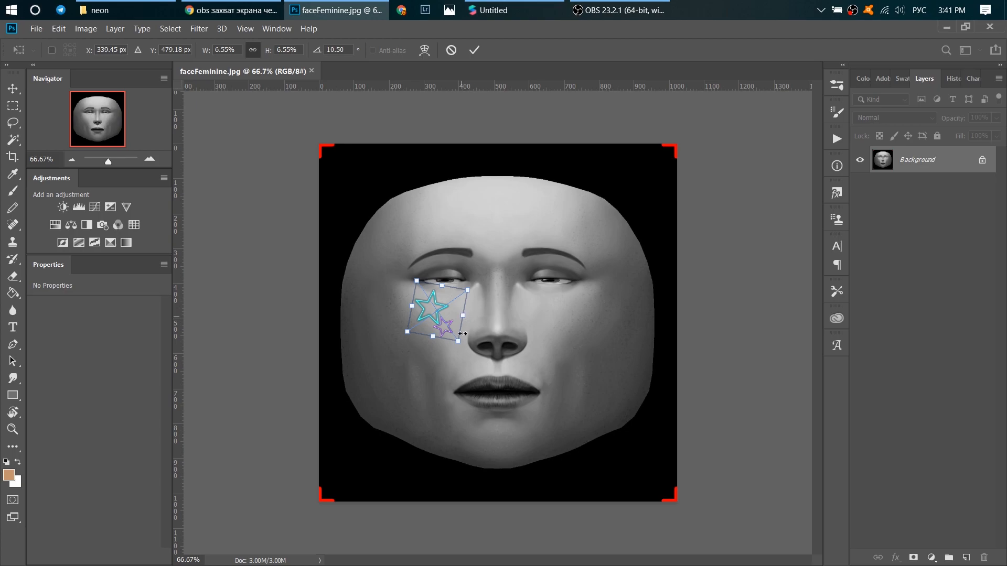
pyautogui.moveTo(458, 343); pyautogui.dragTo(454, 320)
pyautogui.click(473, 51)
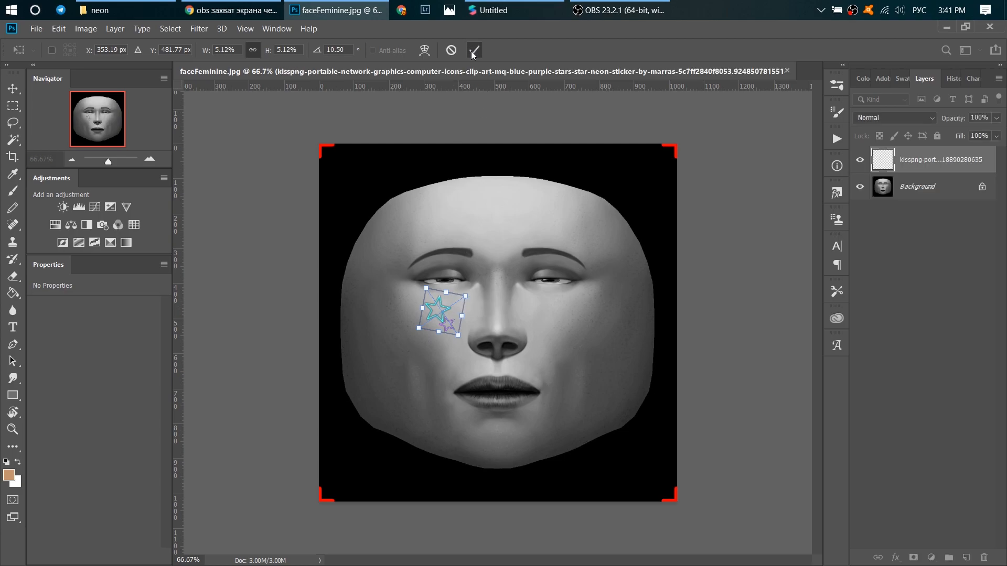
pyautogui.press('e')
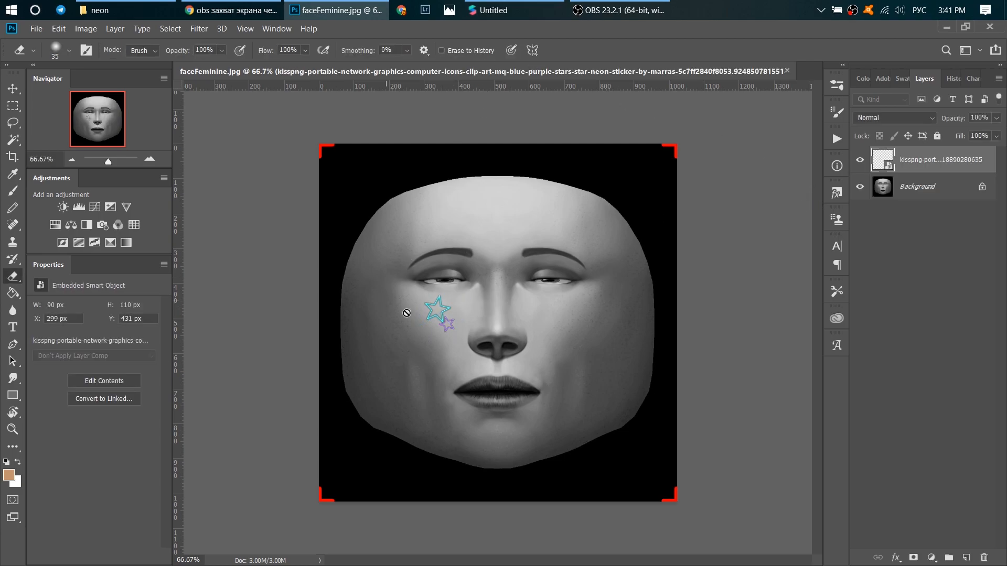
pyautogui.click(13, 90)
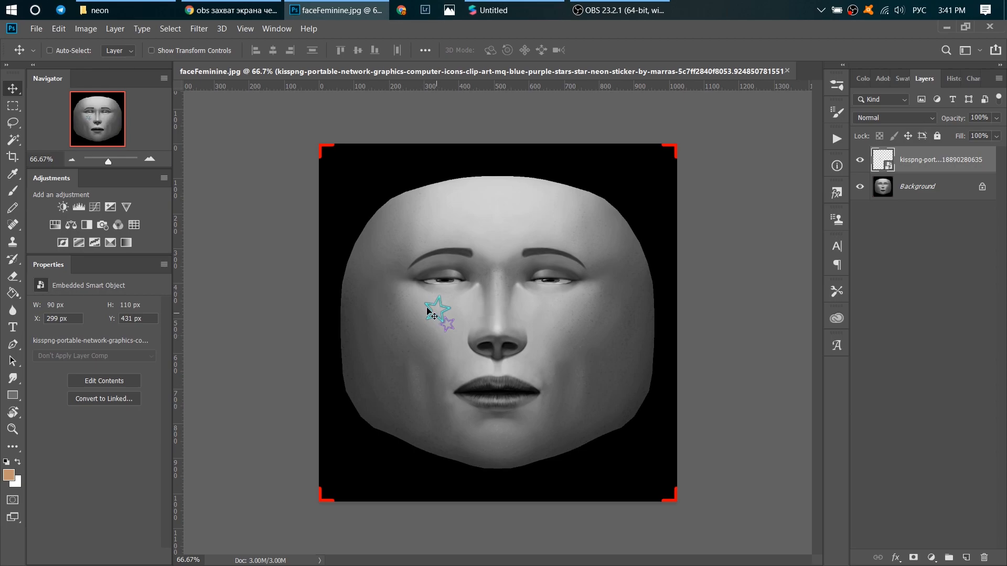
pyautogui.moveTo(437, 321); pyautogui.dragTo(426, 304)
# - Hide the Background layer to leave only the neon stars on transparency, and save a copy of the image
pyautogui.click(862, 186)
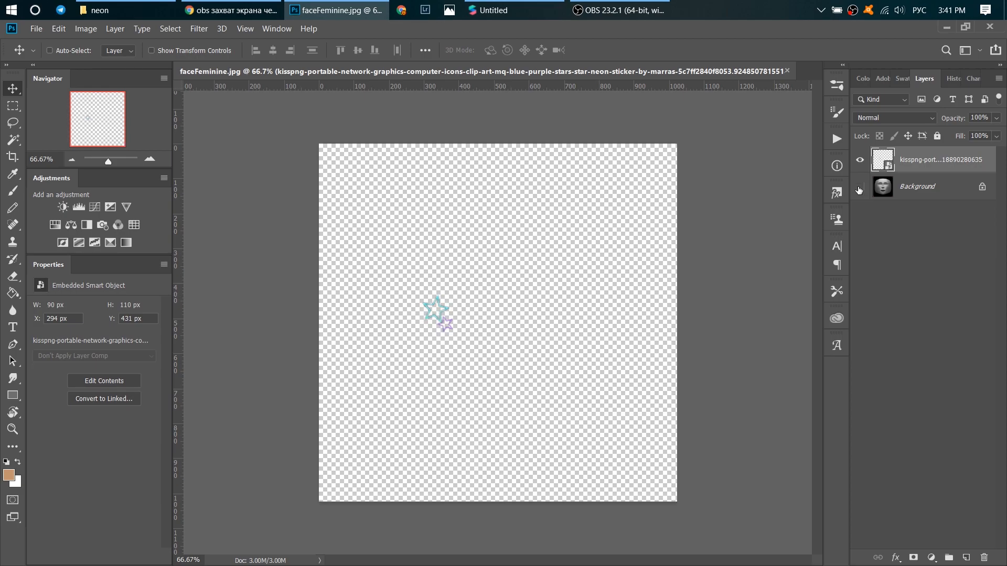
pyautogui.click(860, 187)
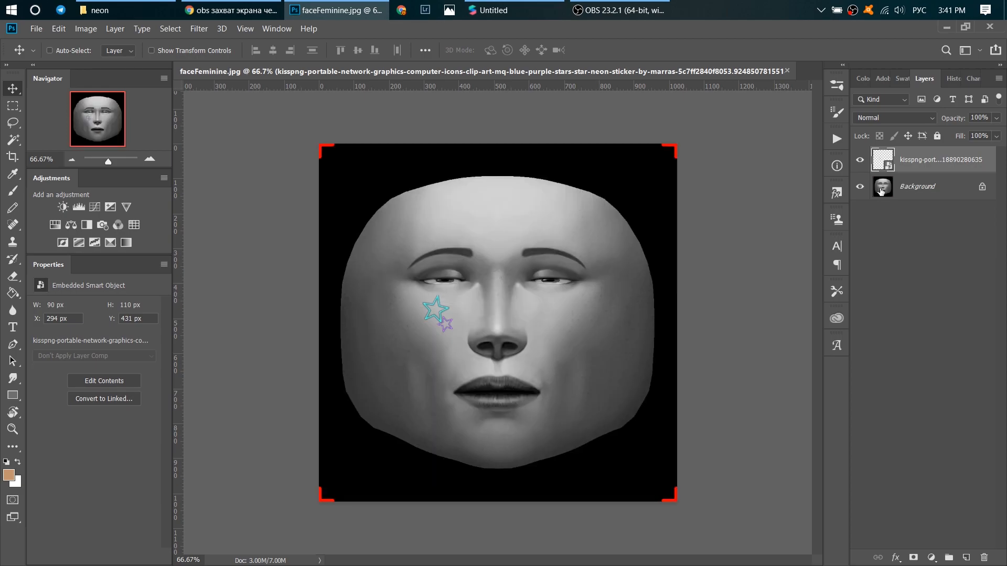
pyautogui.click(859, 187)
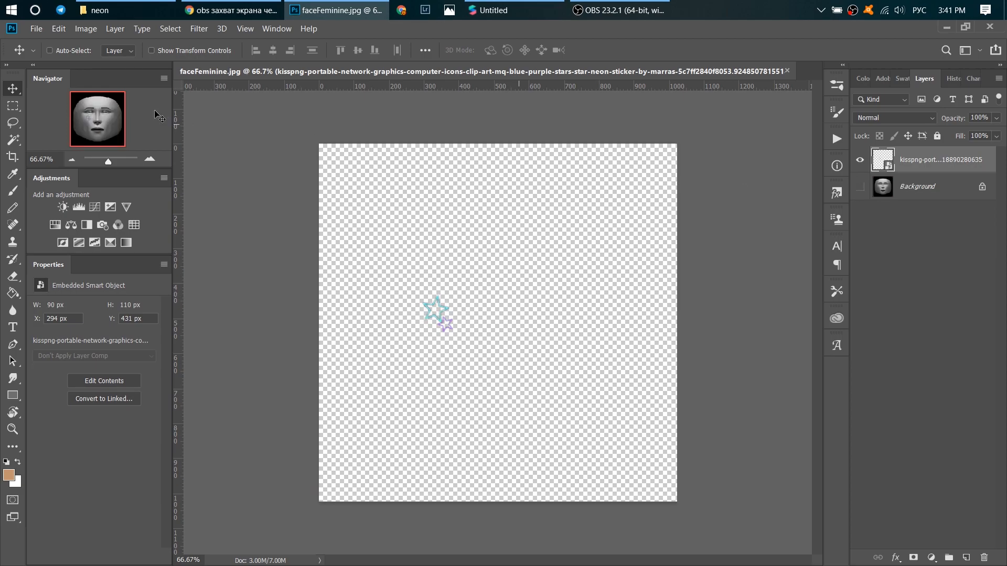
pyautogui.click(36, 30)
pyautogui.click(63, 167)
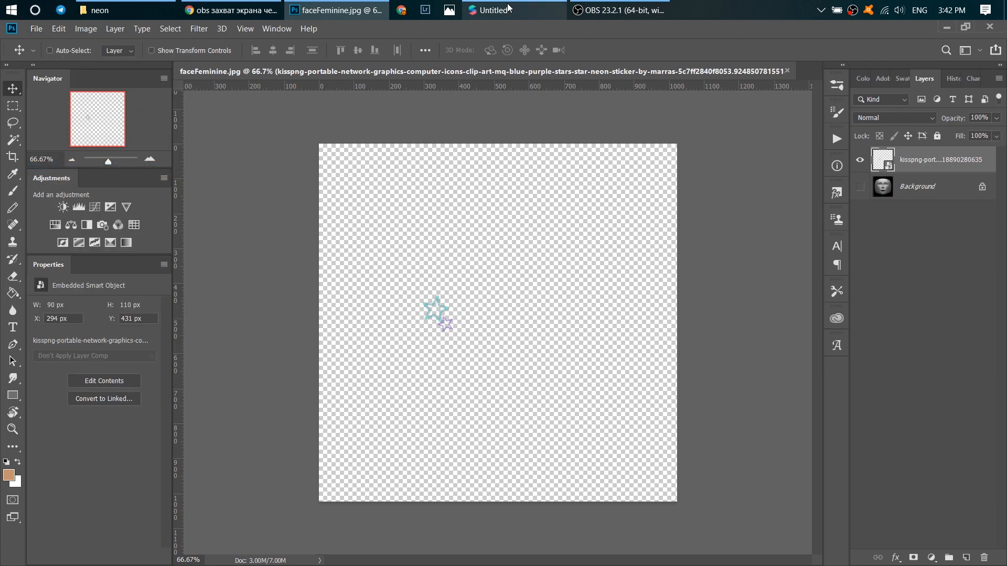
# - Switch to Spark AR Studio and insert a Face Tracker with a Face Mesh in the scene
pyautogui.click(507, 8)
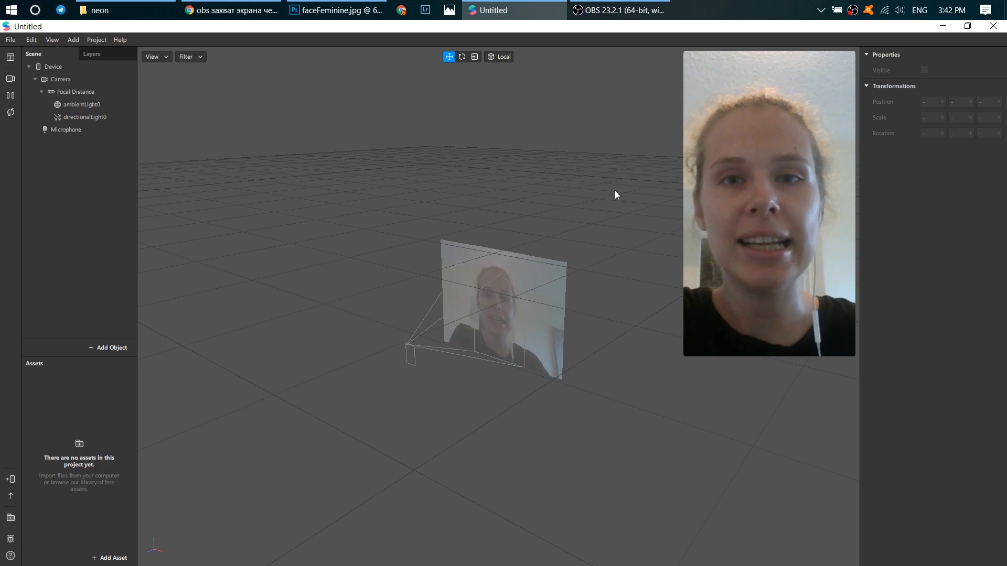
pyautogui.click(91, 351)
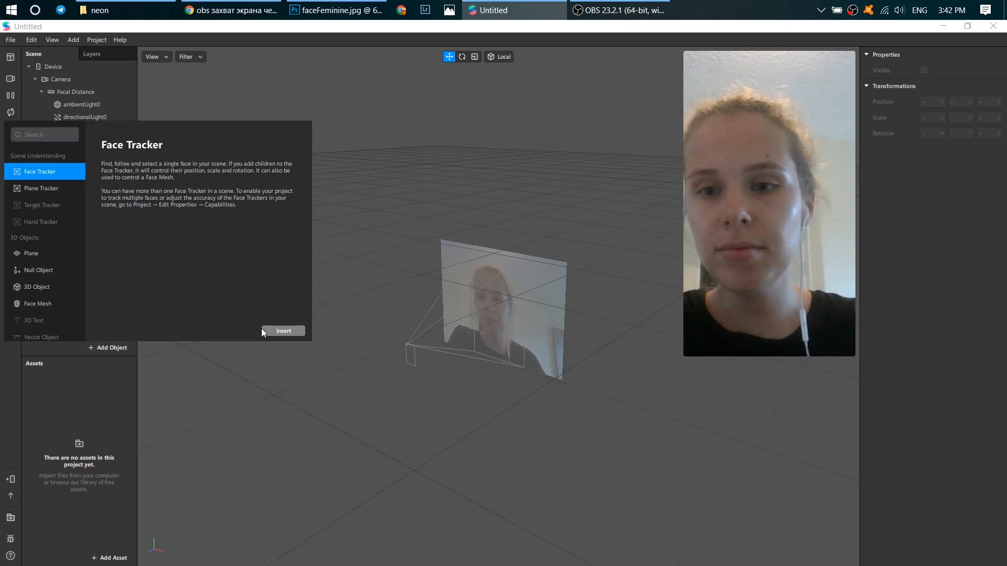
pyautogui.click(313, 323)
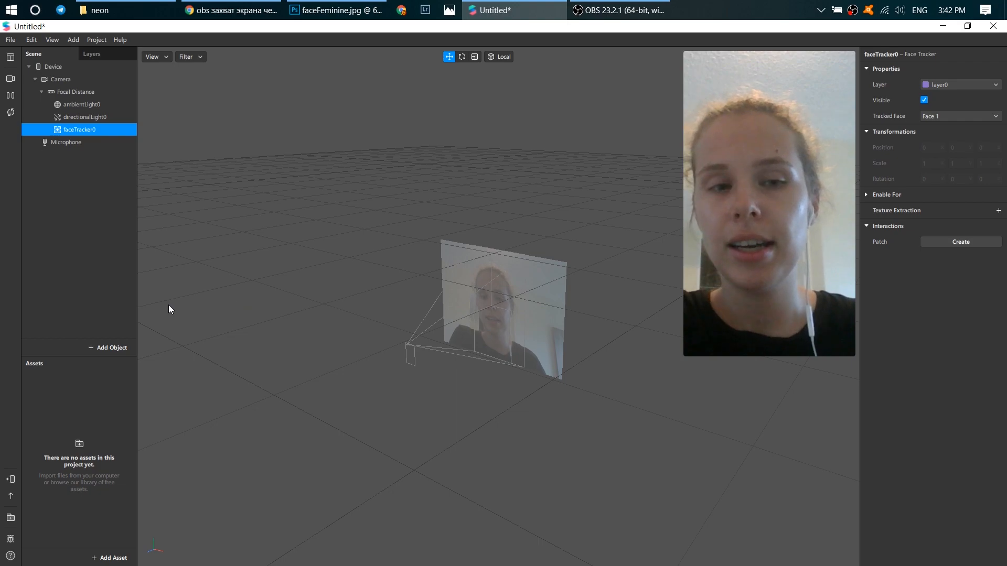
pyautogui.click(95, 347)
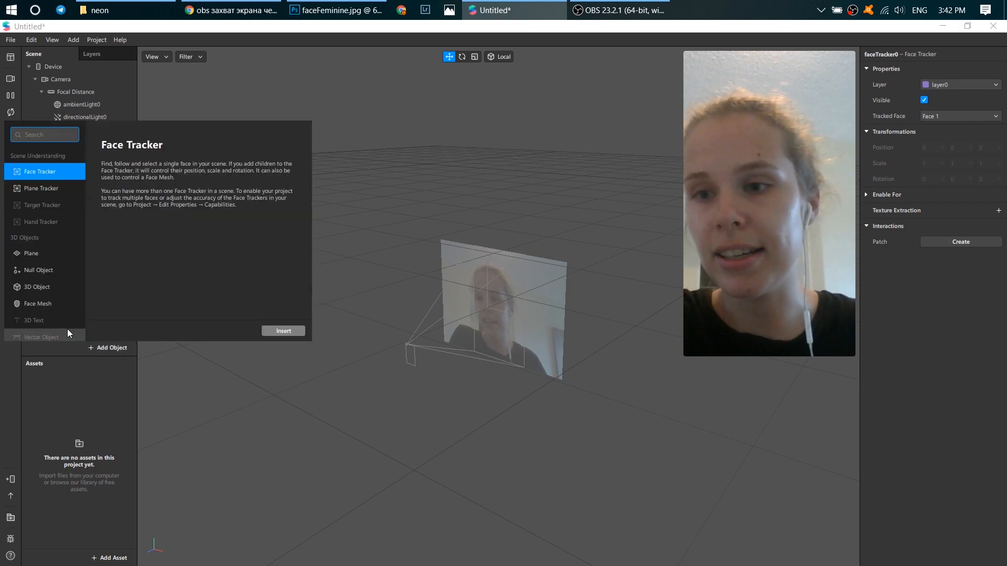
pyautogui.click(55, 303)
pyautogui.click(282, 331)
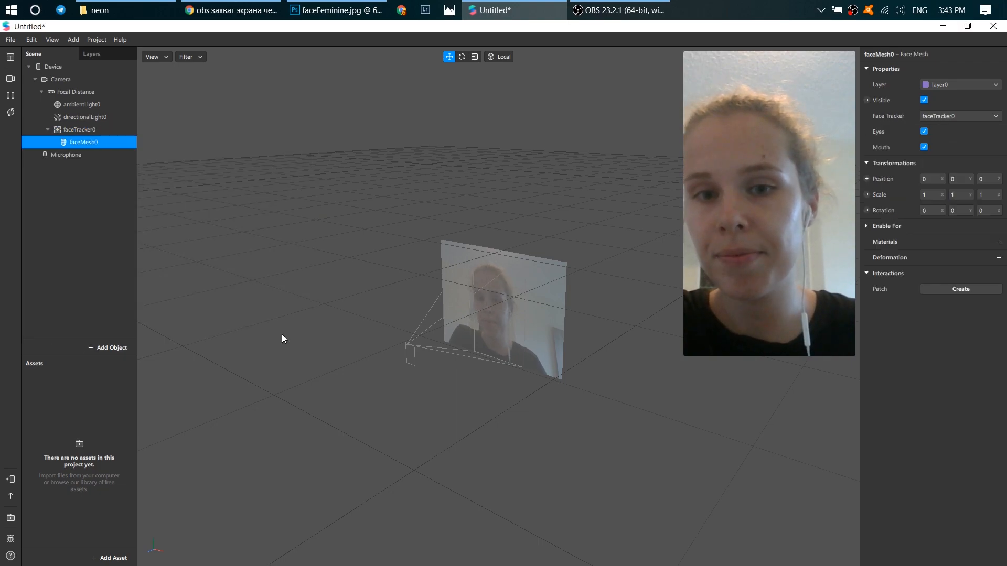
# - Try the face mesh's Visible, Eyes and Mouth options by switching each one off and on again
pyautogui.click(106, 130)
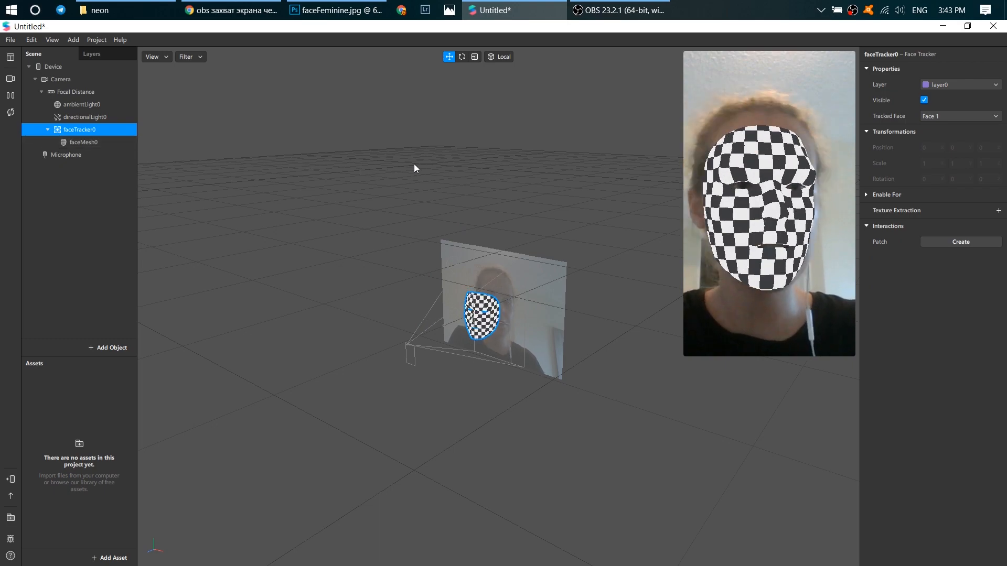
pyautogui.click(84, 142)
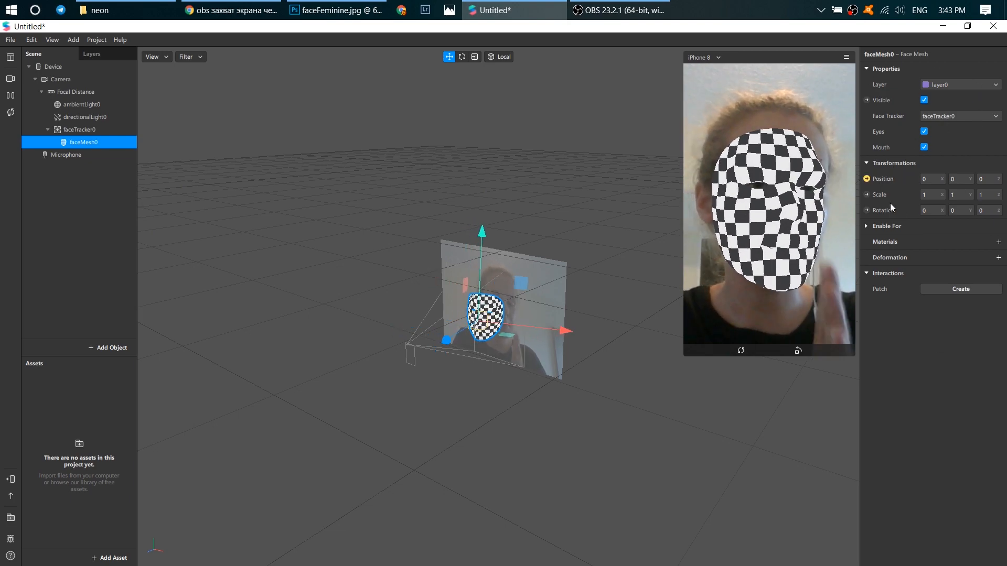
pyautogui.click(925, 100)
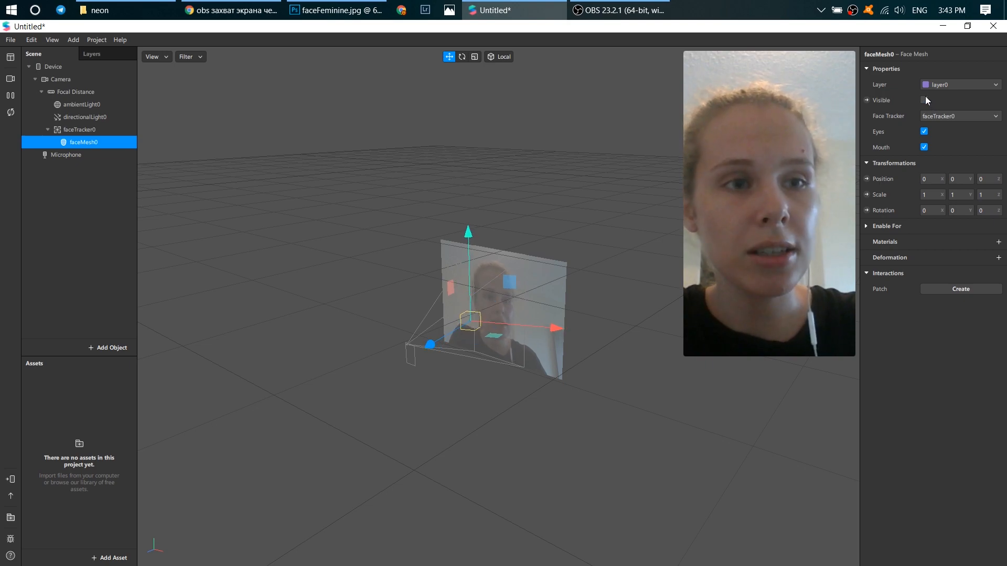
pyautogui.click(924, 100)
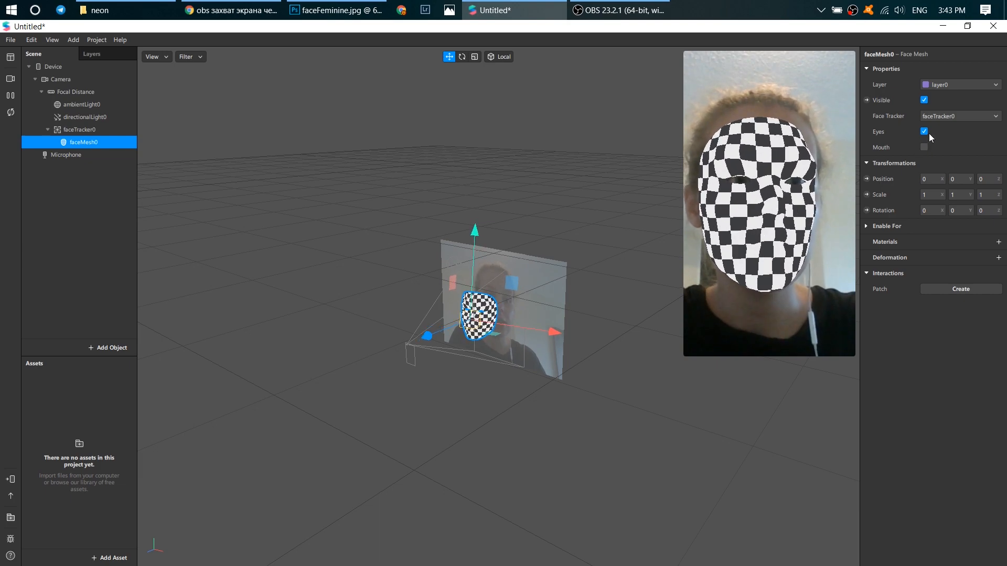
pyautogui.click(928, 131)
pyautogui.click(925, 131)
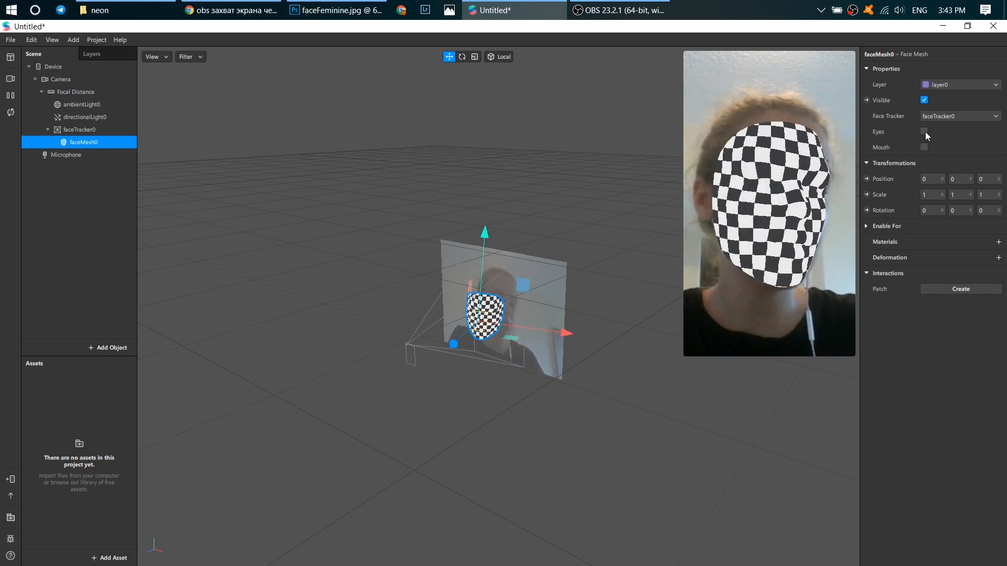
pyautogui.click(922, 146)
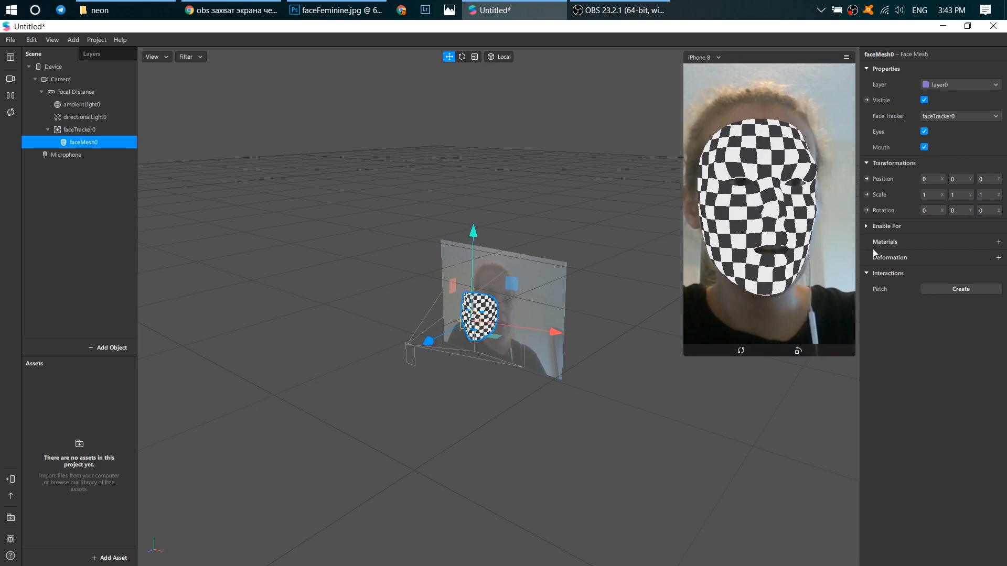
pyautogui.moveTo(853, 239)
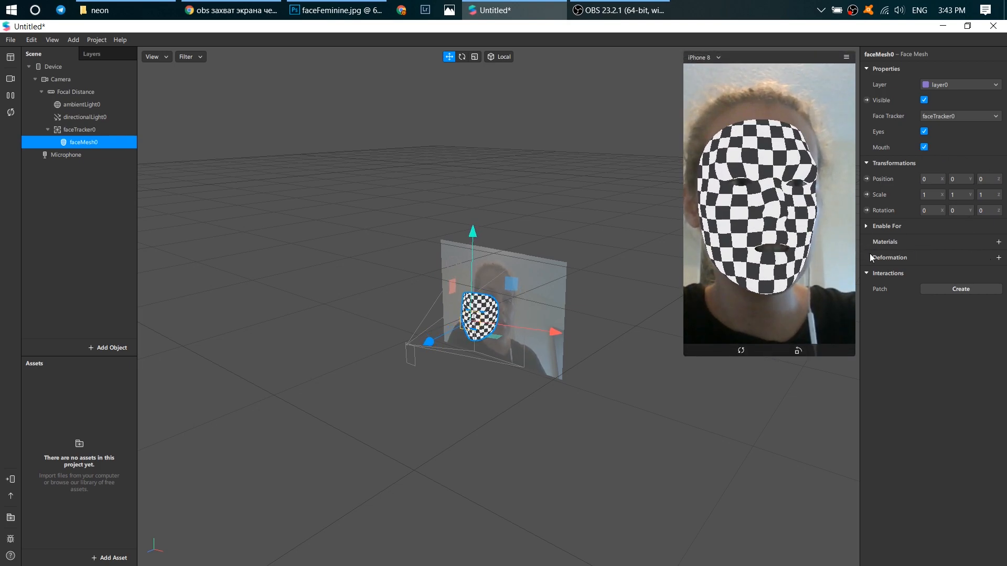
# - Create a new material for the face mesh and rename it retouching
pyautogui.click(999, 242)
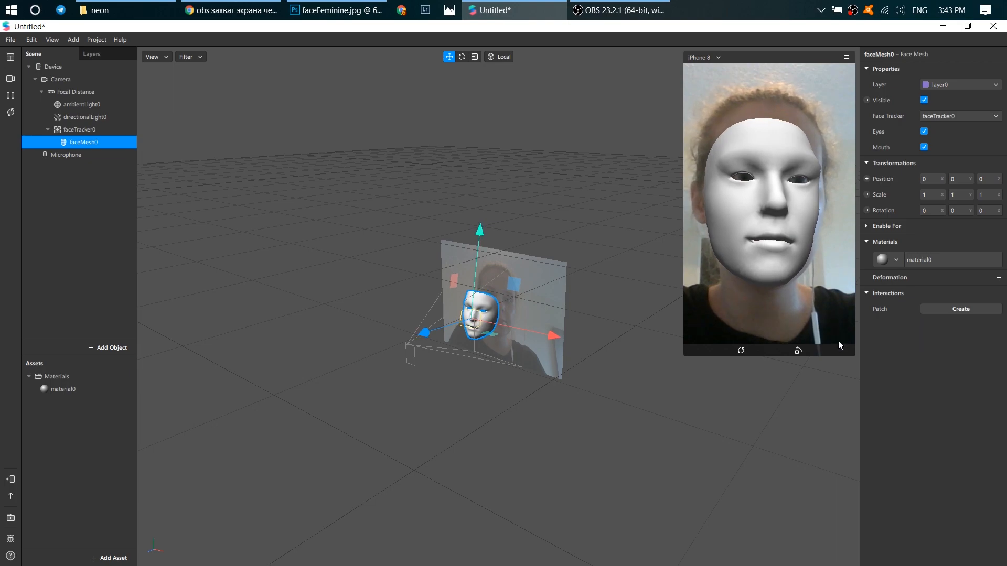
pyautogui.click(77, 388)
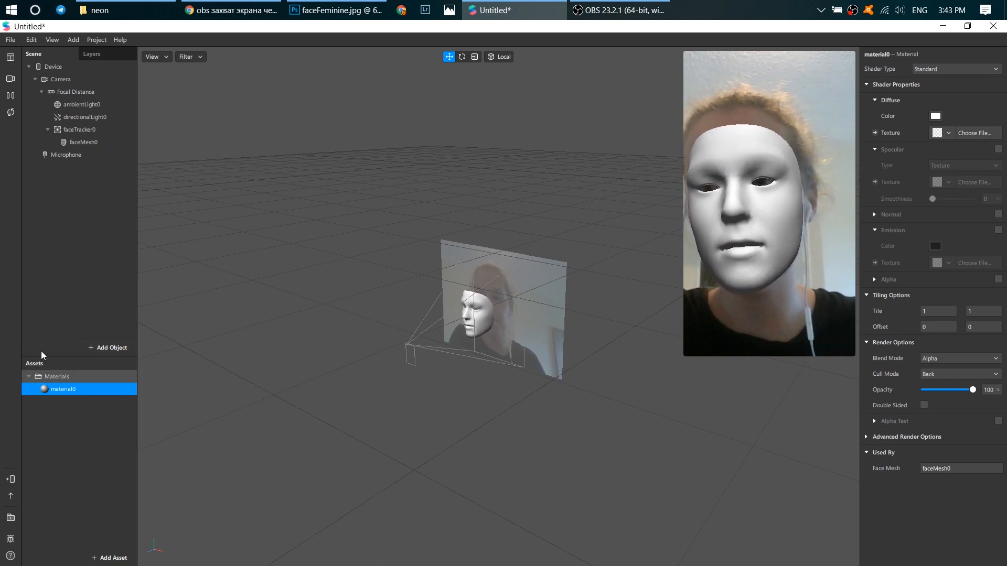
pyautogui.click(59, 389)
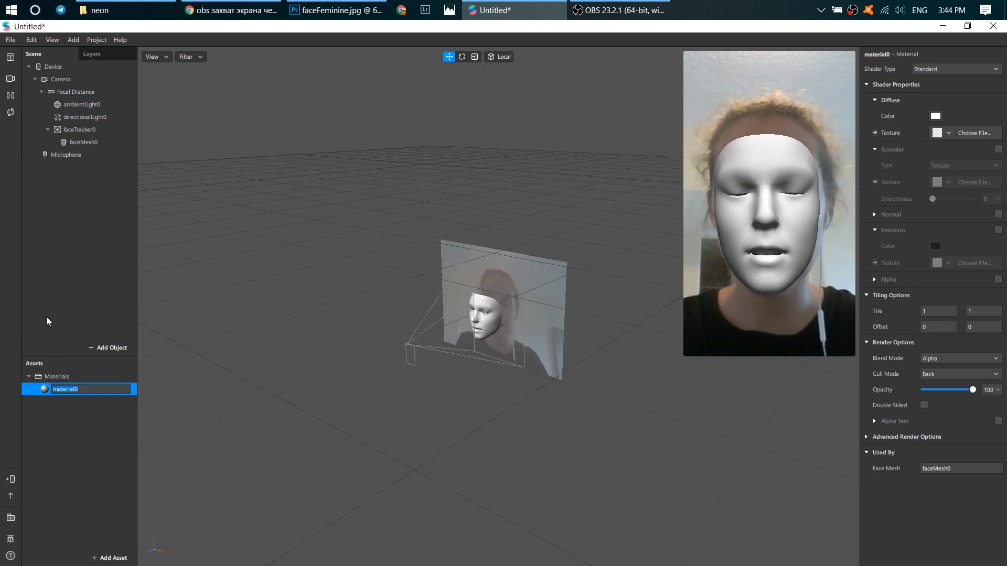
pyautogui.write('s')
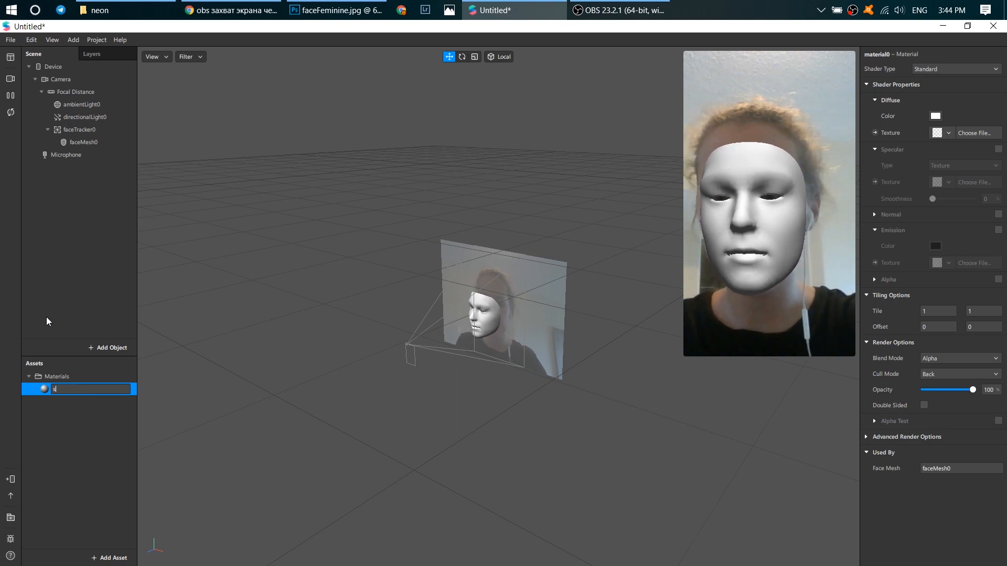
pyautogui.write('et')
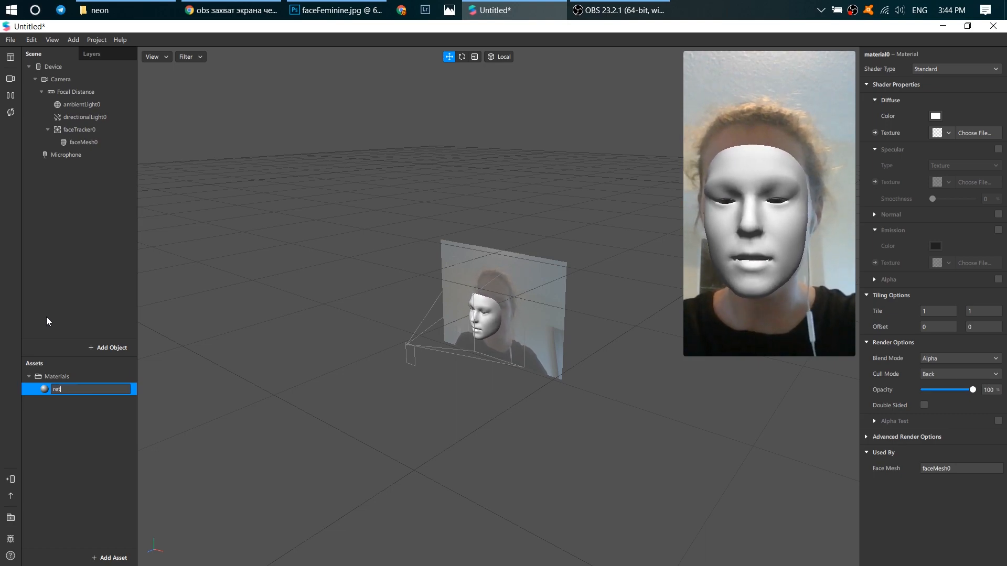
pyautogui.write('ouch')
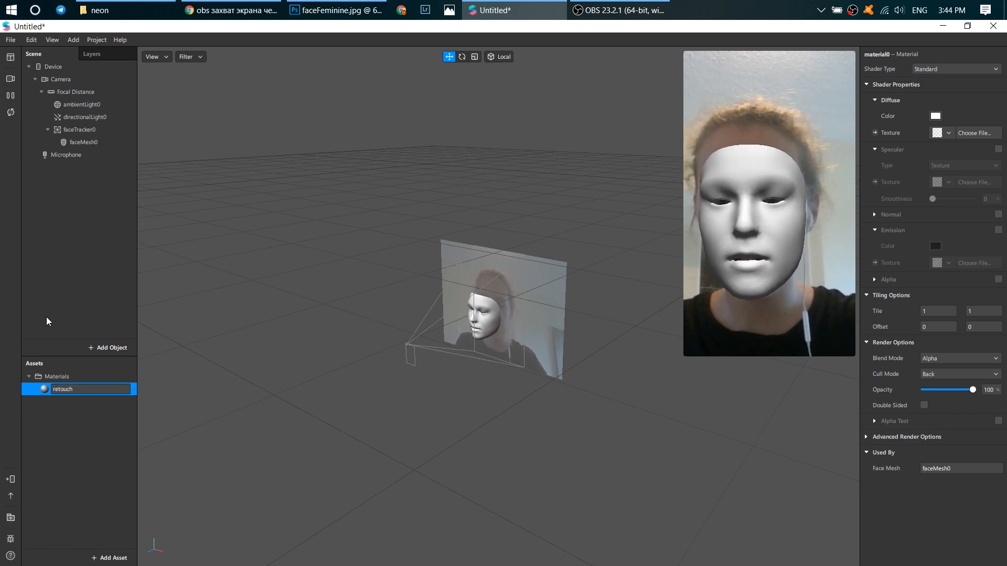
pyautogui.write('ing')
pyautogui.press('Return')
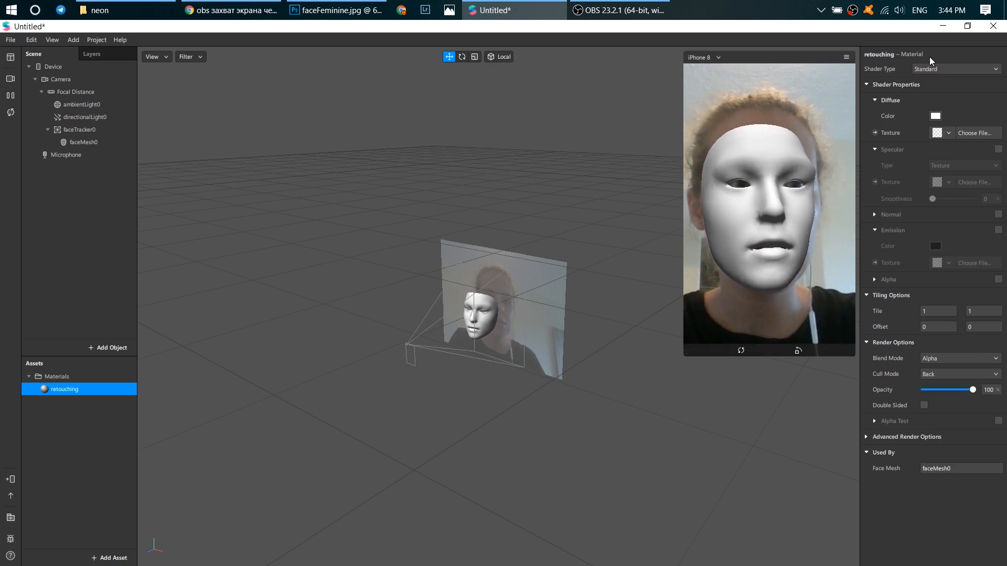
# - Set the retouching material's shader type to Retouching and its skin smoothing to 25%
pyautogui.click(946, 67)
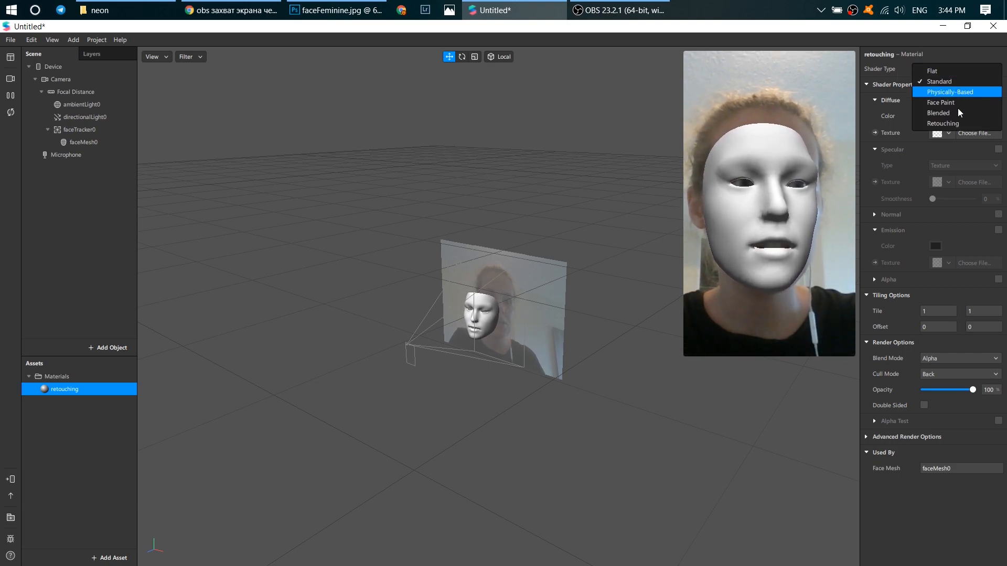
pyautogui.click(956, 124)
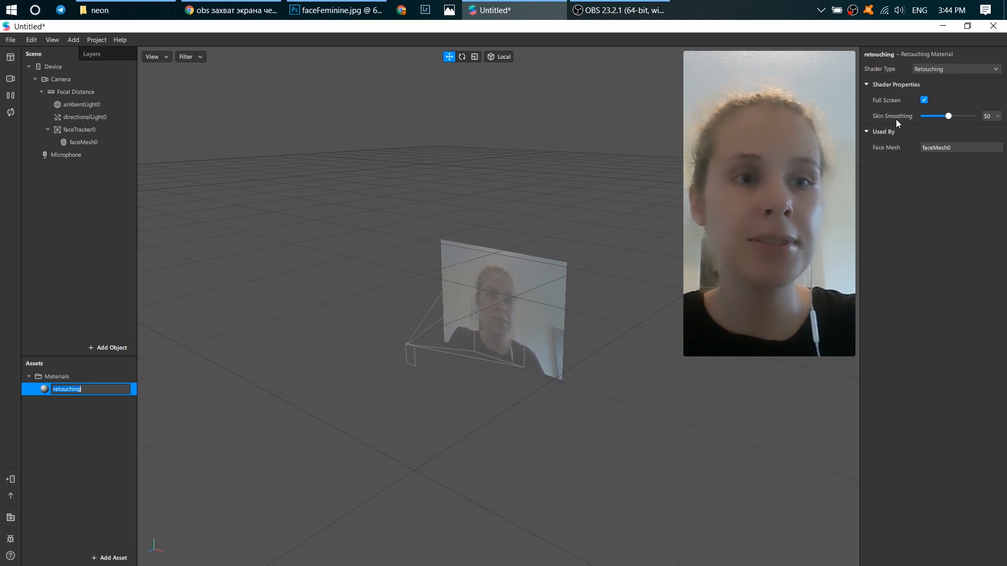
pyautogui.moveTo(947, 115); pyautogui.dragTo(926, 121)
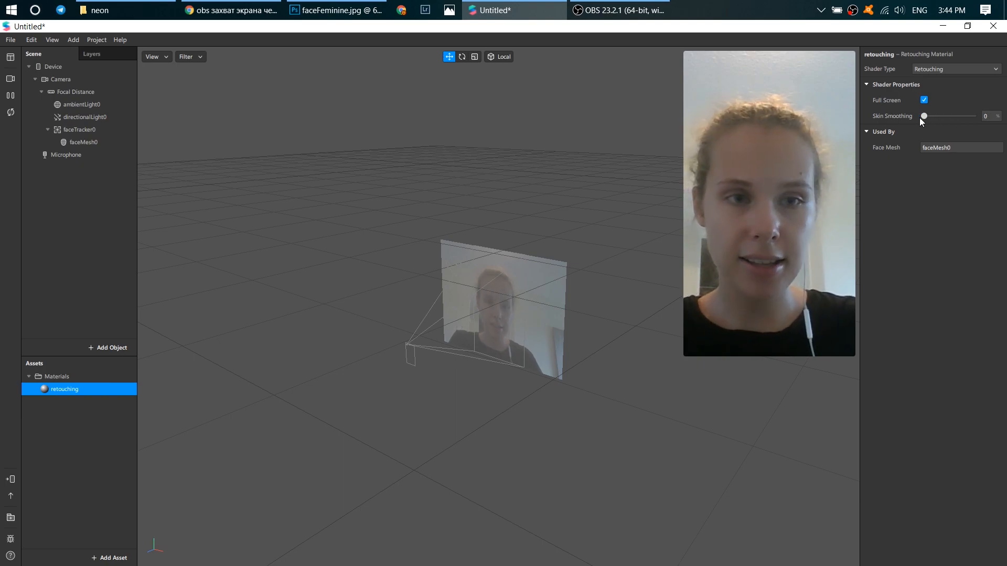
pyautogui.moveTo(919, 119); pyautogui.dragTo(979, 125)
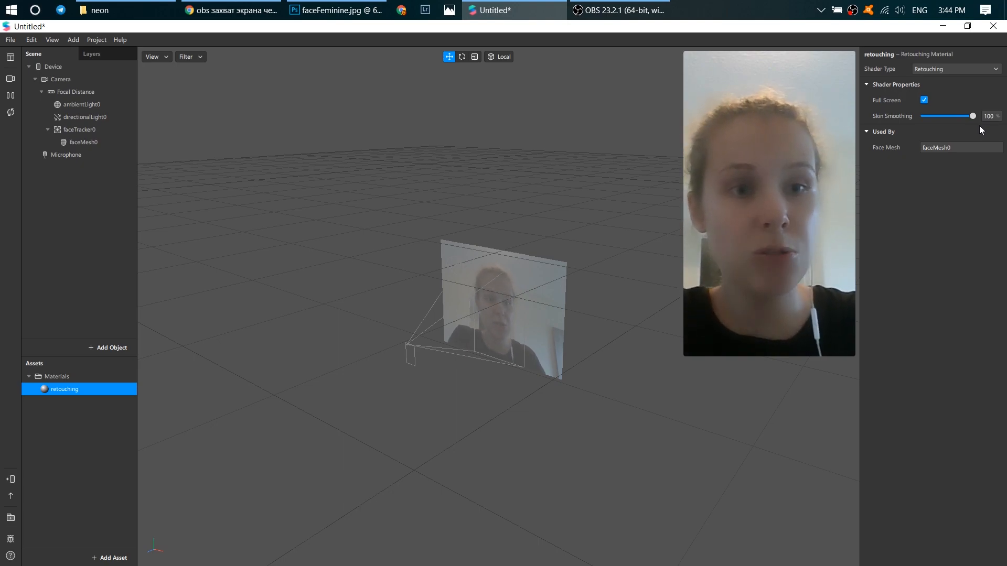
pyautogui.moveTo(979, 125); pyautogui.dragTo(936, 124)
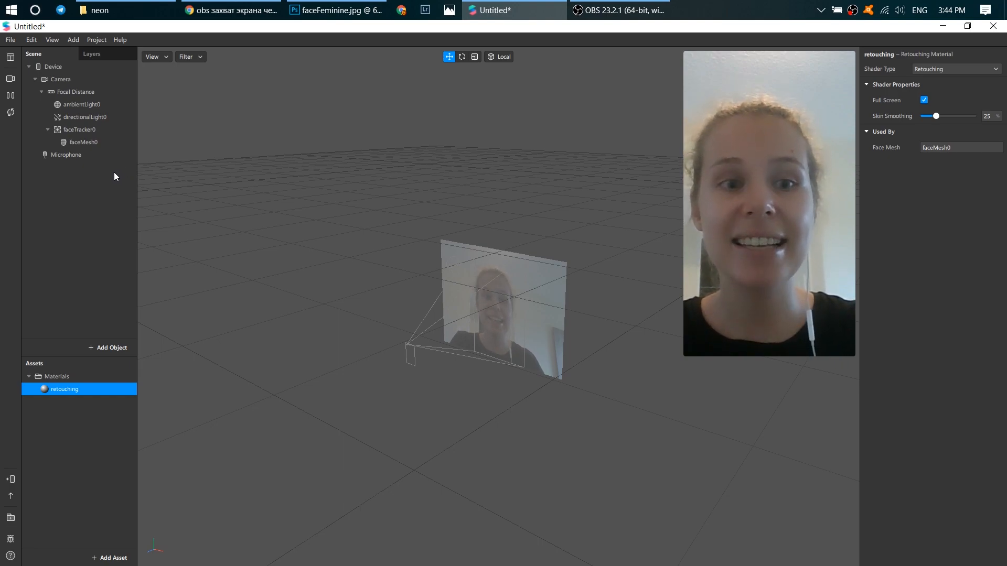
# - Insert a second Face Mesh in the scene
pyautogui.click(81, 142)
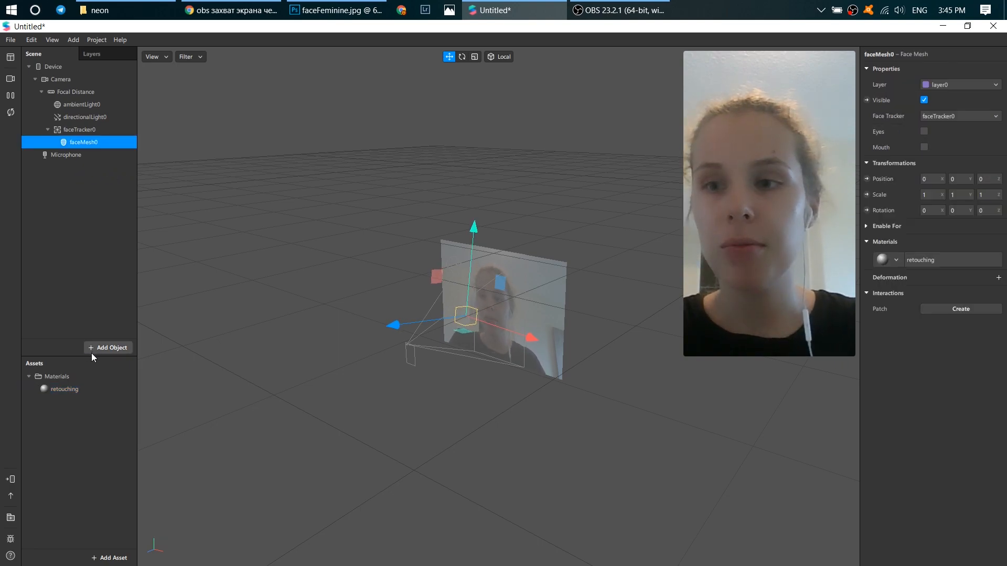
pyautogui.click(88, 350)
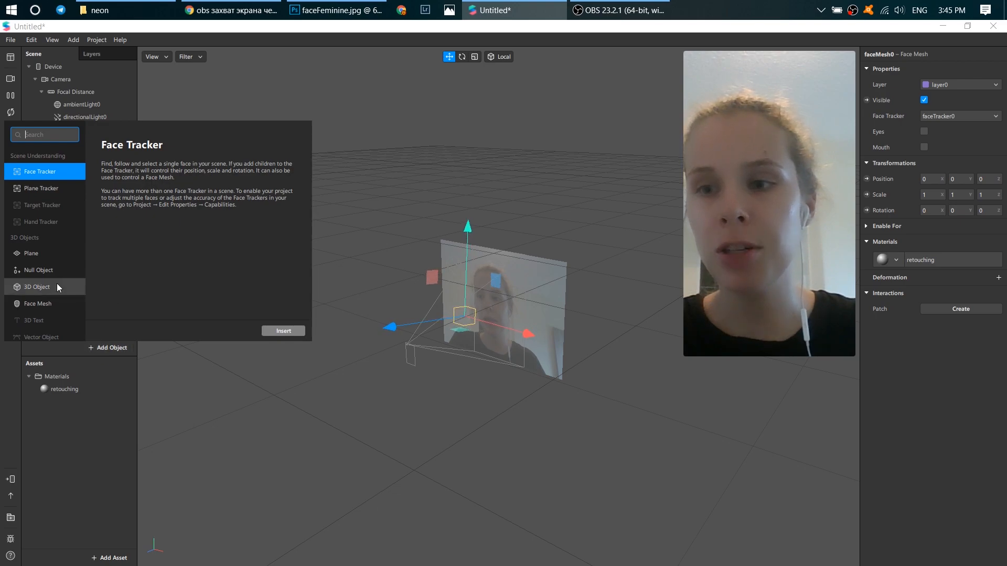
pyautogui.click(68, 304)
pyautogui.click(282, 332)
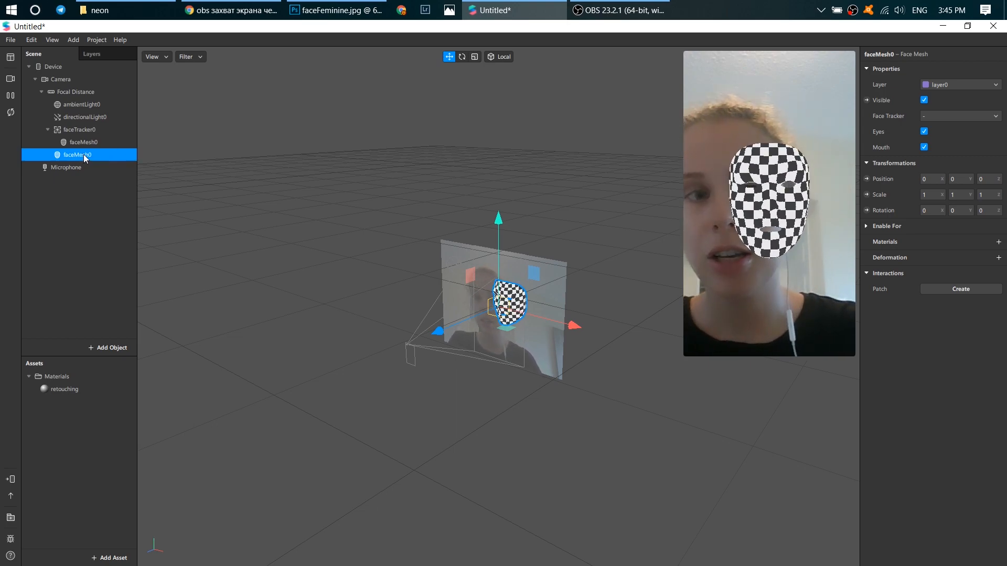
# - Nest the new face mesh under faceTracker0 and rename it stars
pyautogui.click(75, 130)
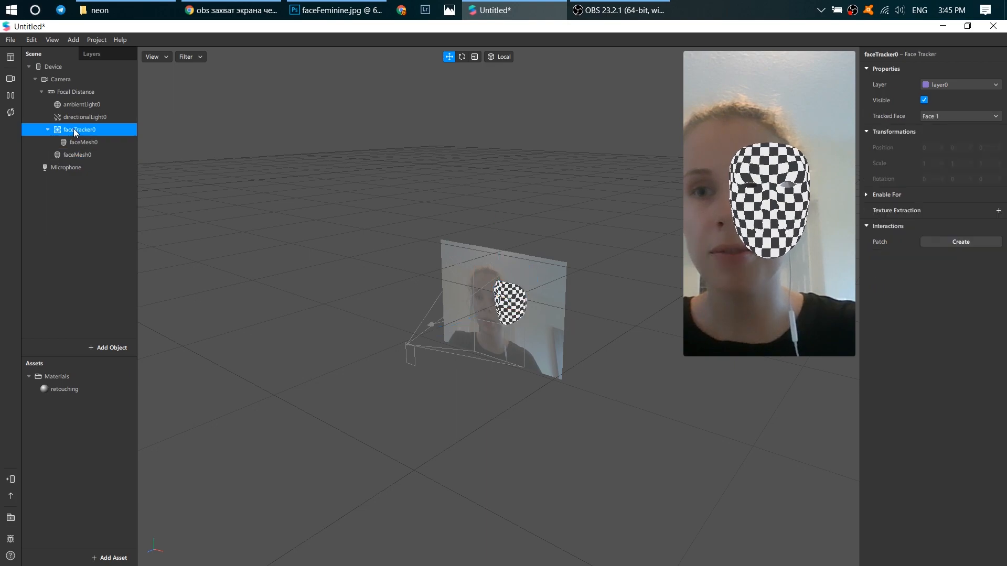
pyautogui.click(96, 143)
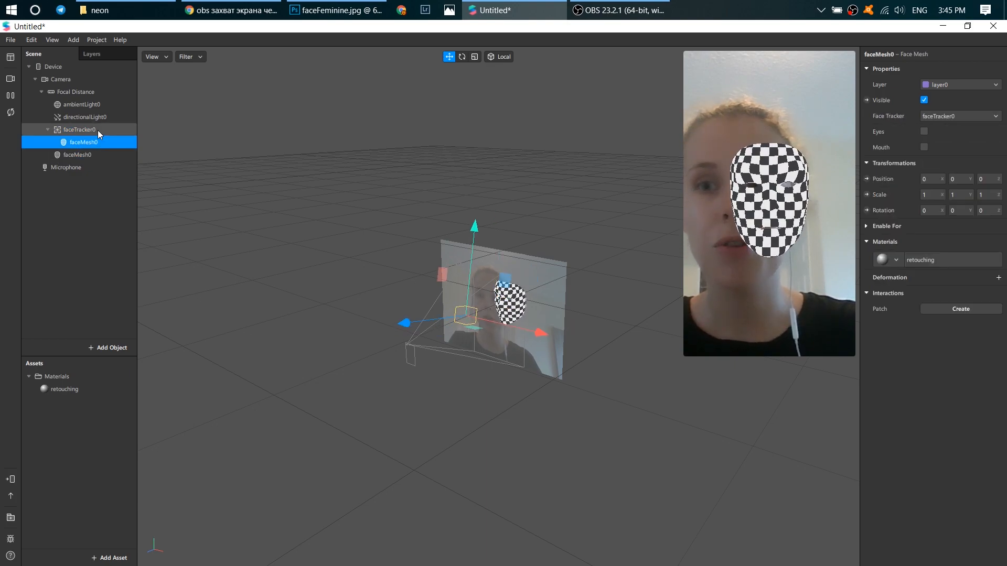
pyautogui.click(84, 155)
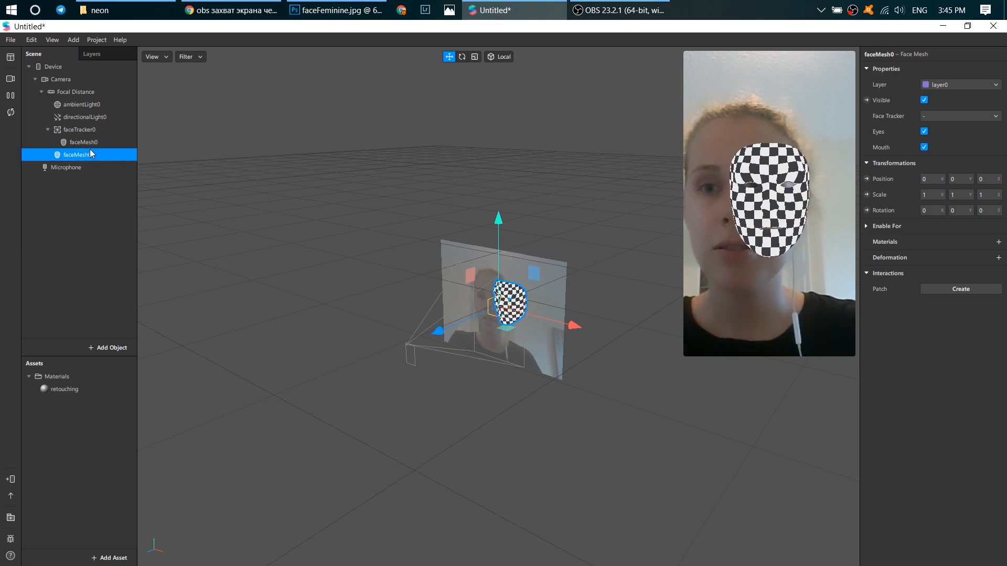
pyautogui.moveTo(81, 157); pyautogui.dragTo(85, 126)
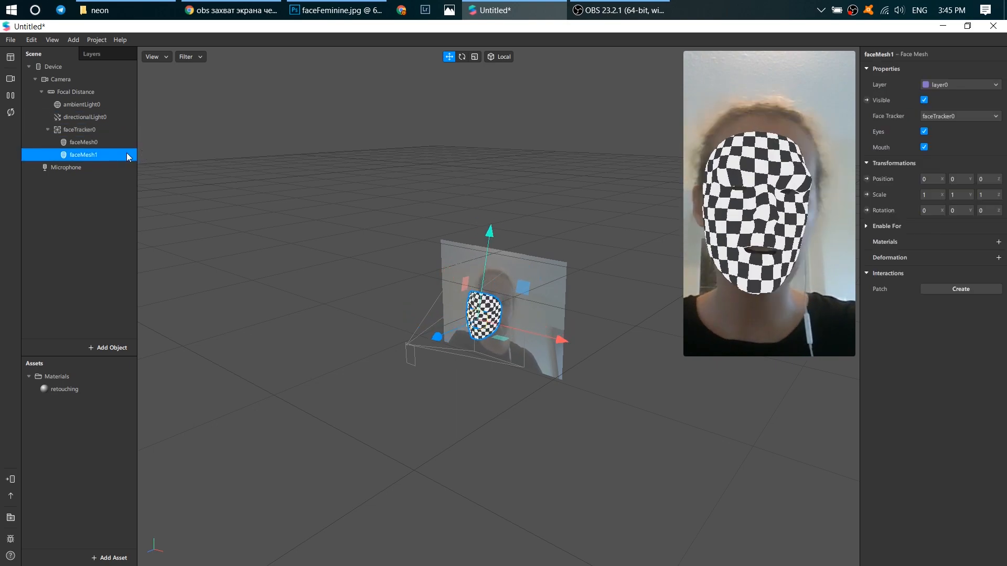
pyautogui.doubleClick(86, 154)
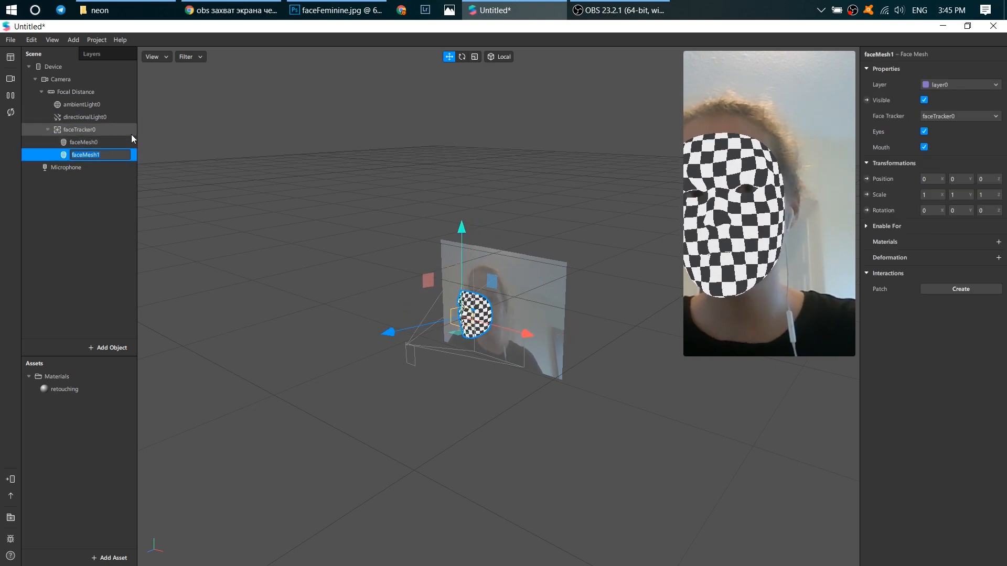
pyautogui.write('stars')
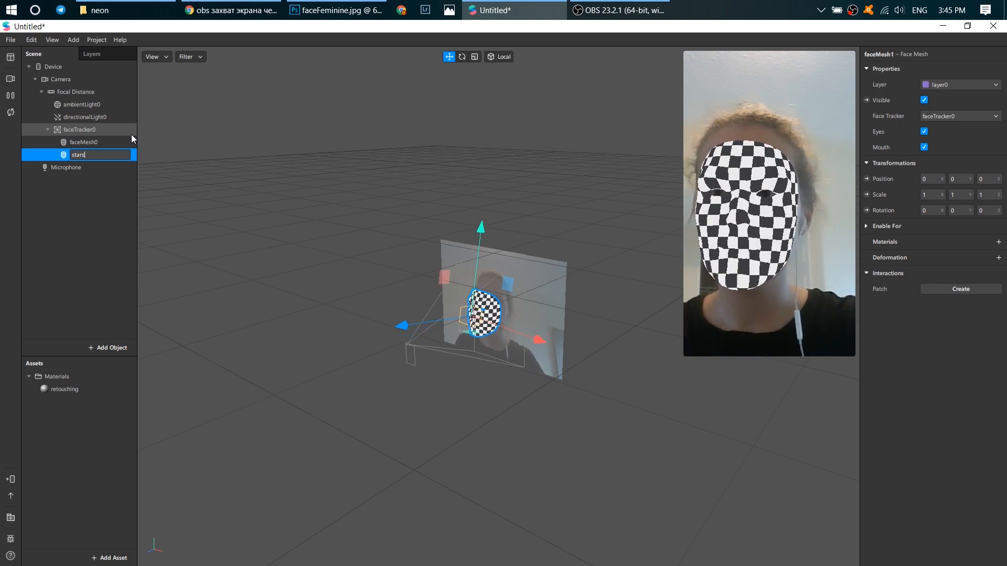
pyautogui.press('Return')
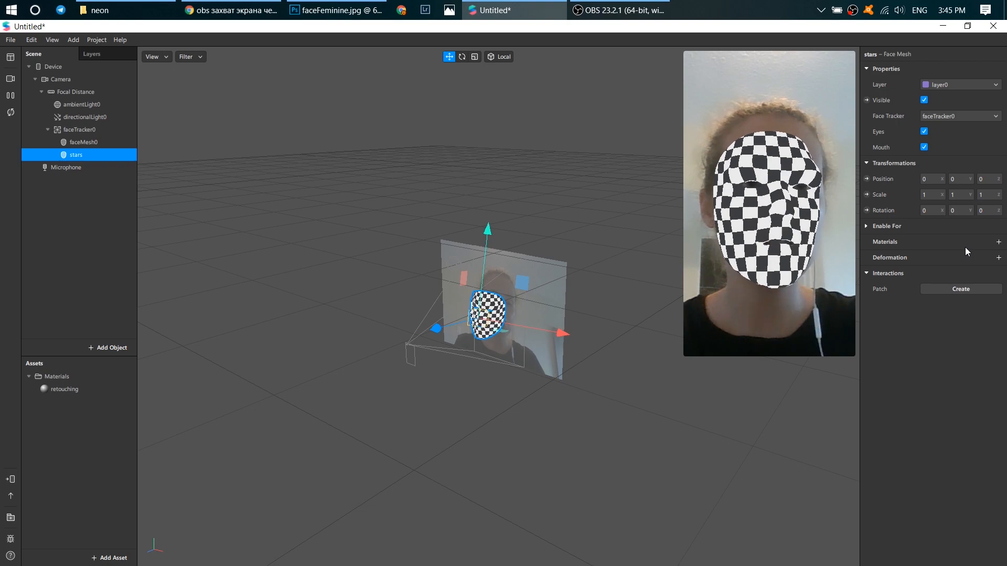
# - Create a new material for the stars face mesh and rename it starts
pyautogui.click(998, 242)
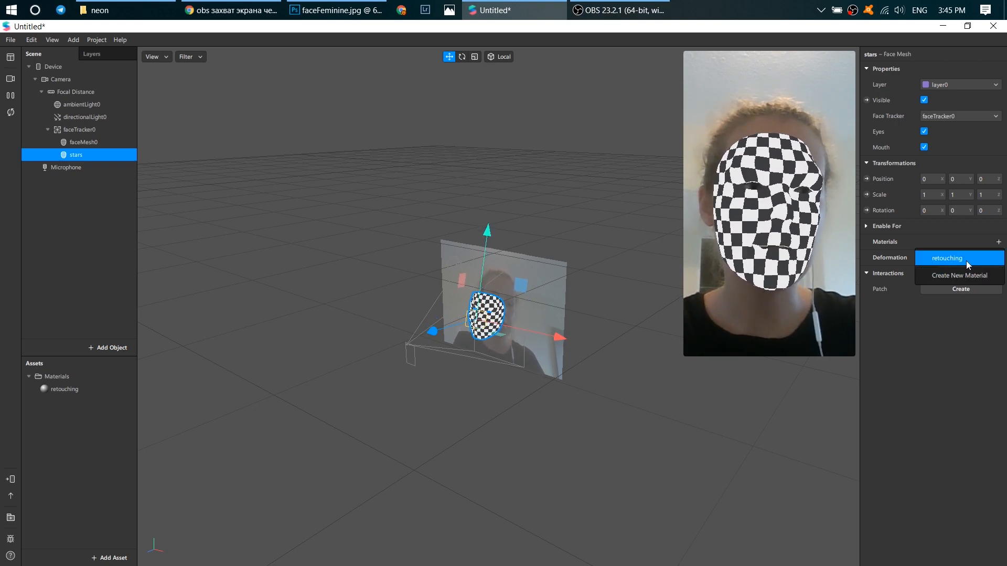
pyautogui.click(981, 277)
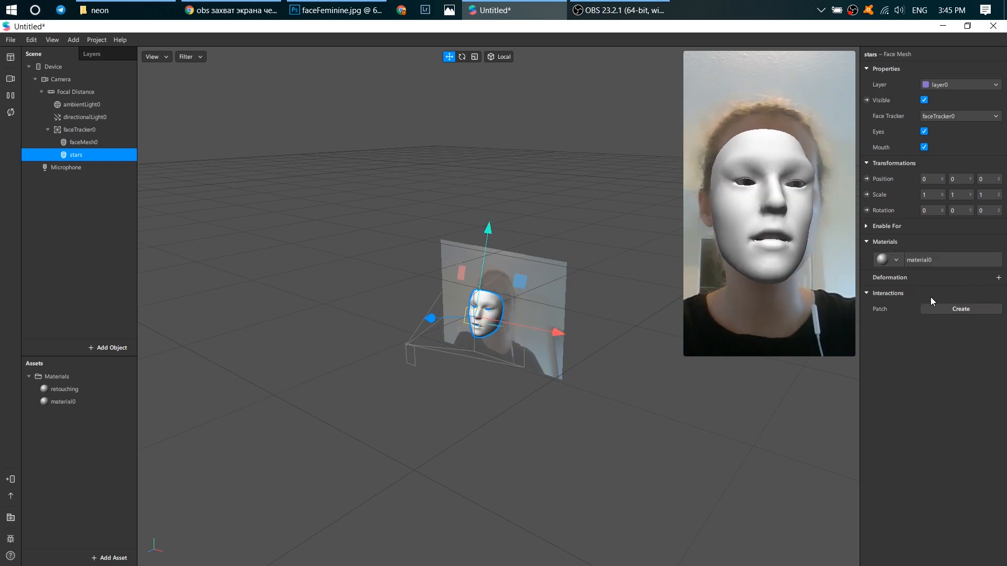
pyautogui.click(70, 402)
pyautogui.click(69, 403)
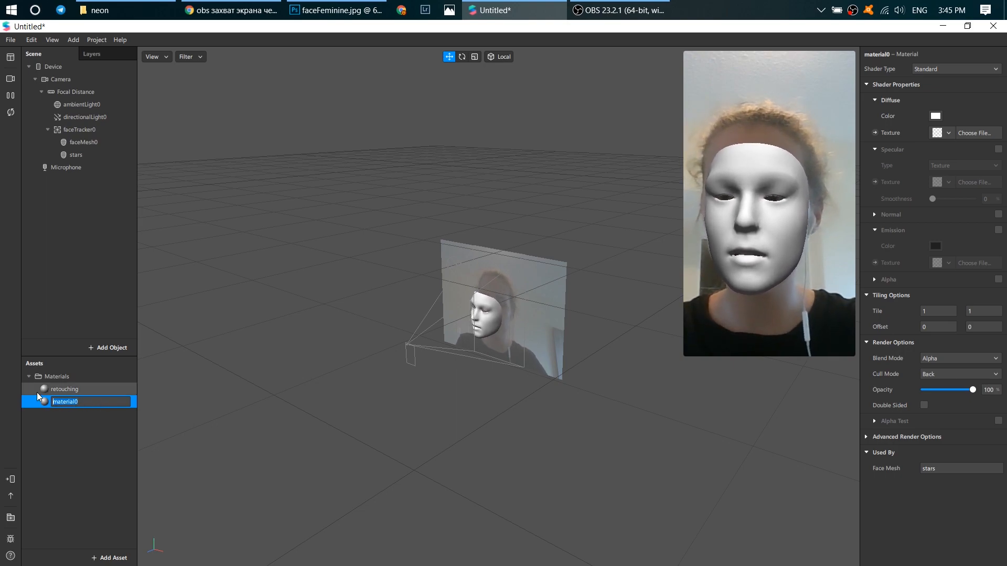
pyautogui.write('starts')
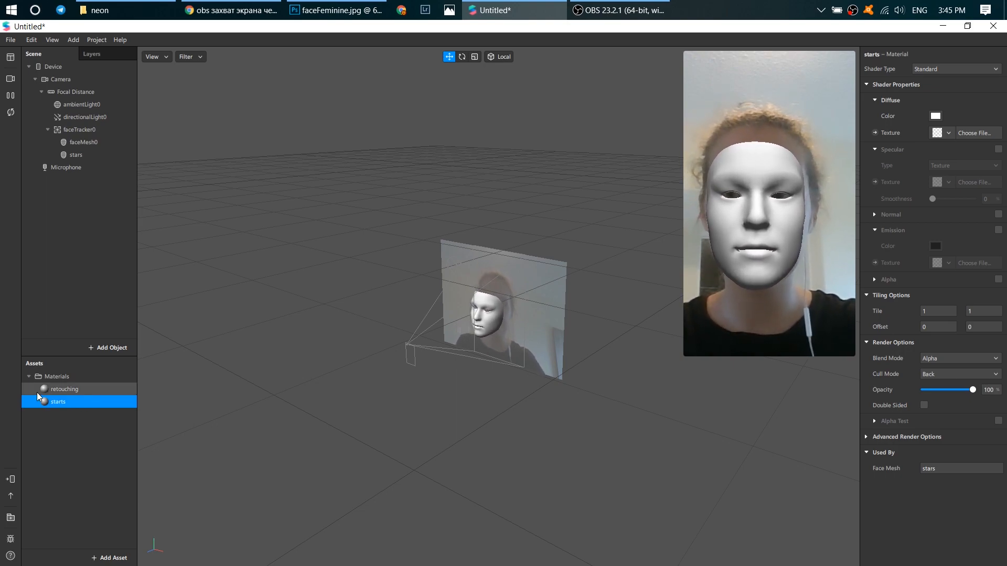
pyautogui.press('Return')
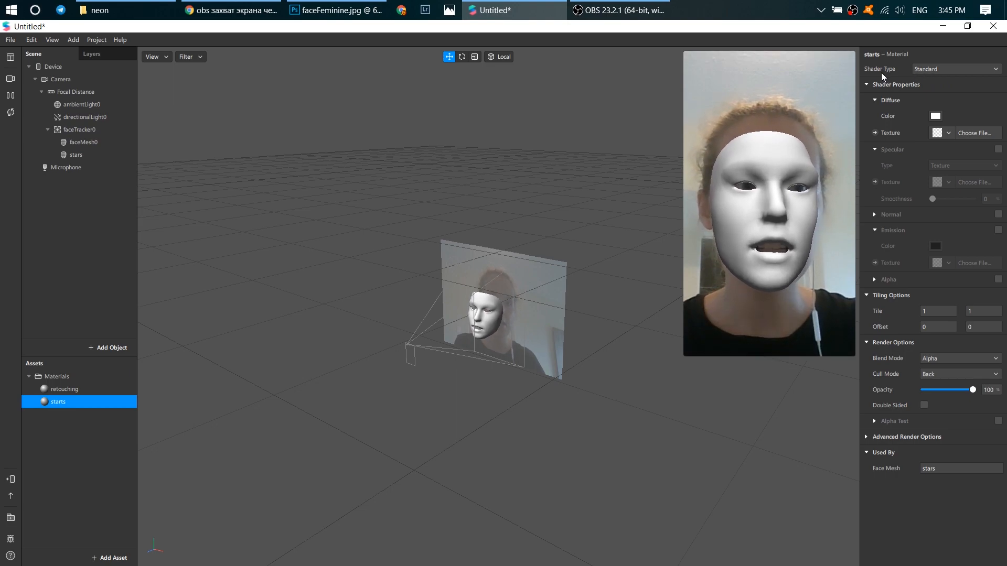
# - Import stars.png from the neon folder as the diffuse texture of the starts material
pyautogui.click(931, 70)
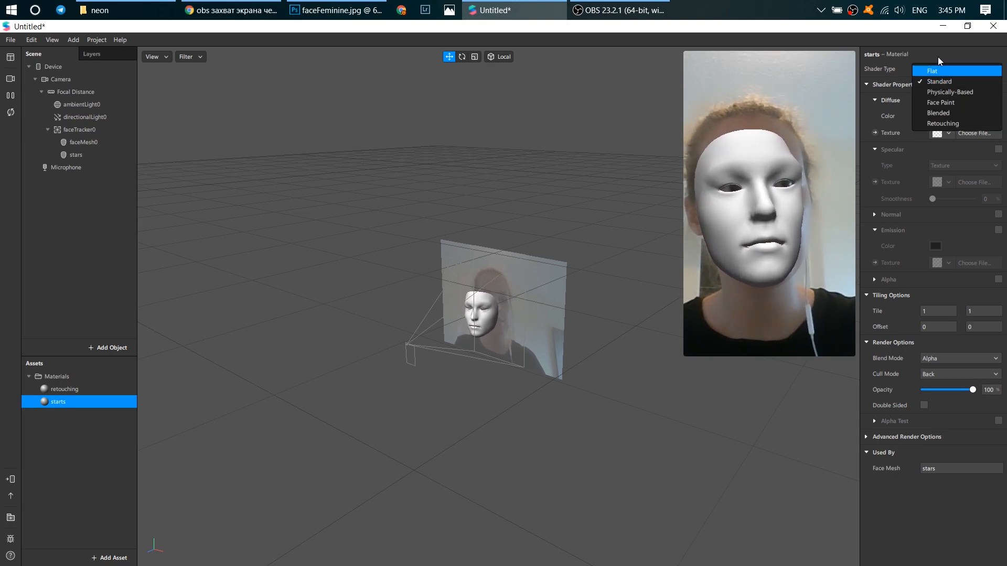
pyautogui.click(936, 56)
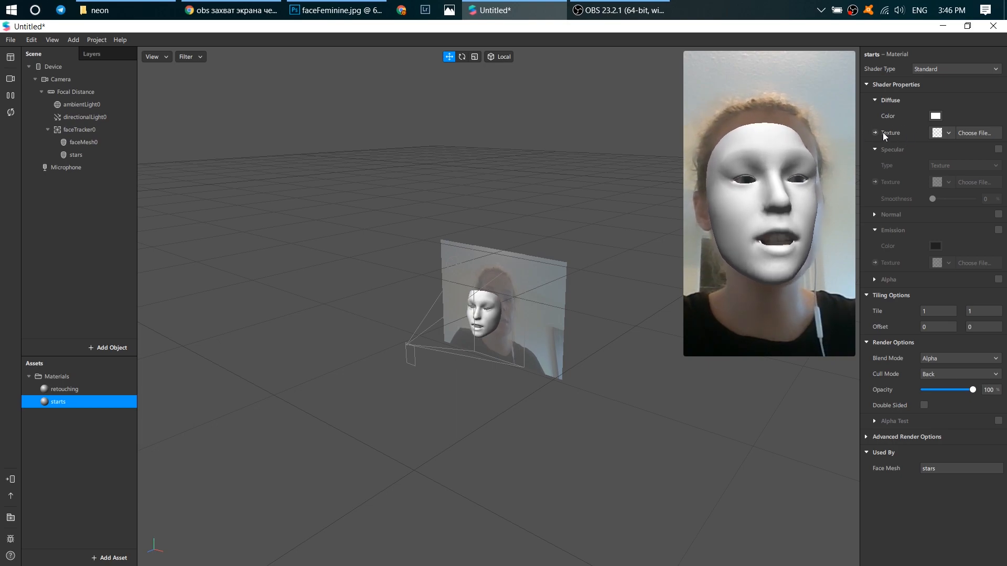
pyautogui.click(947, 132)
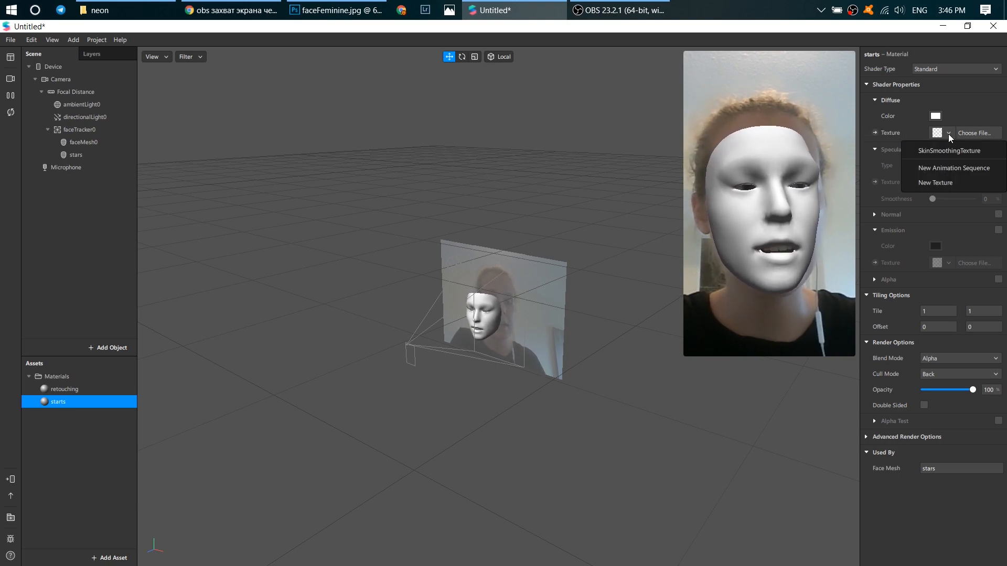
pyautogui.click(958, 183)
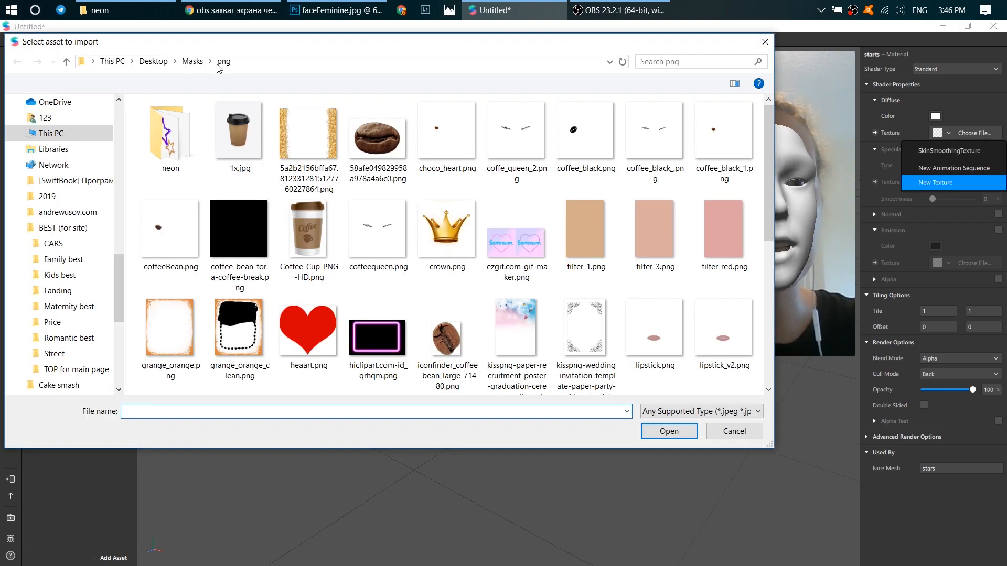
pyautogui.doubleClick(171, 136)
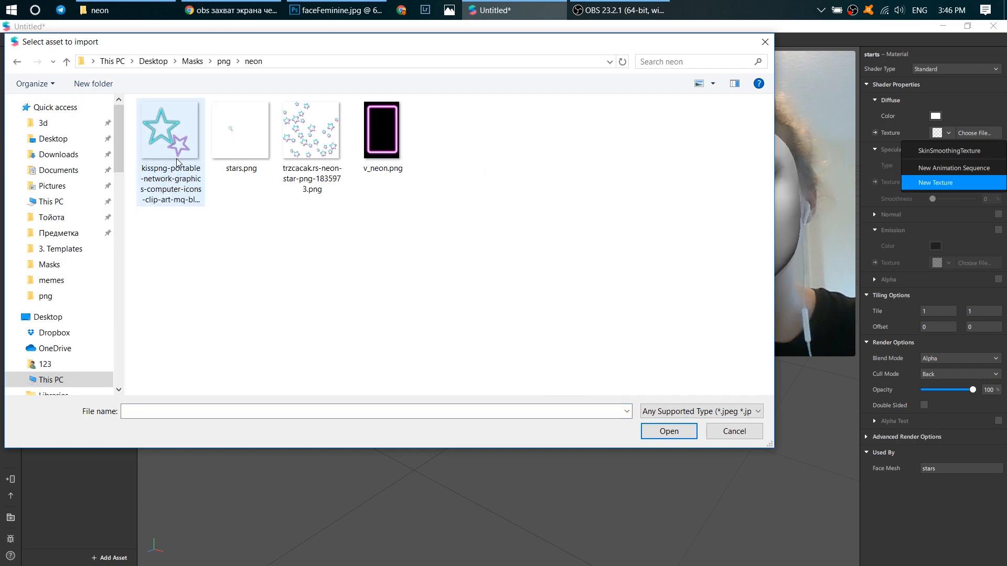
pyautogui.click(241, 136)
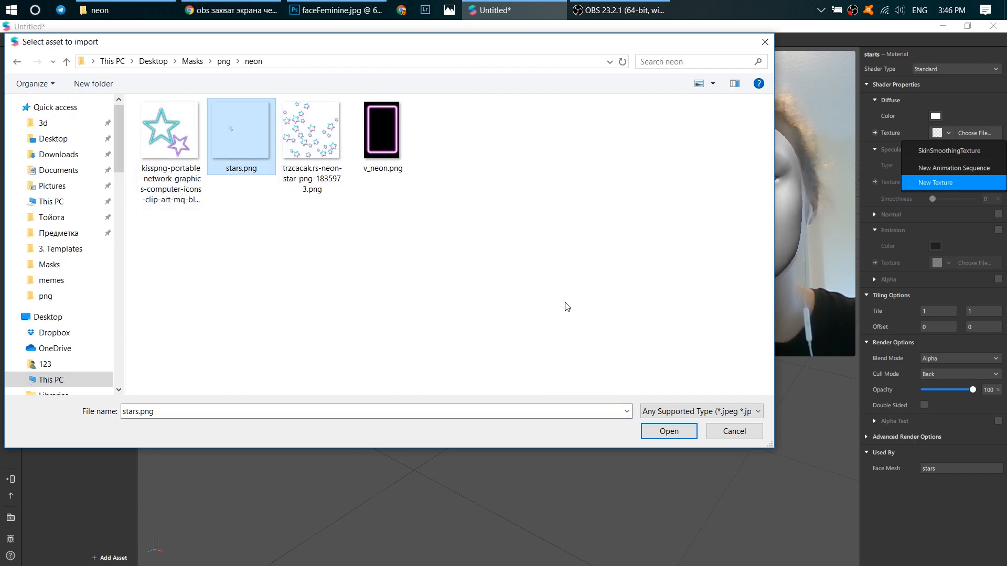
pyautogui.click(665, 432)
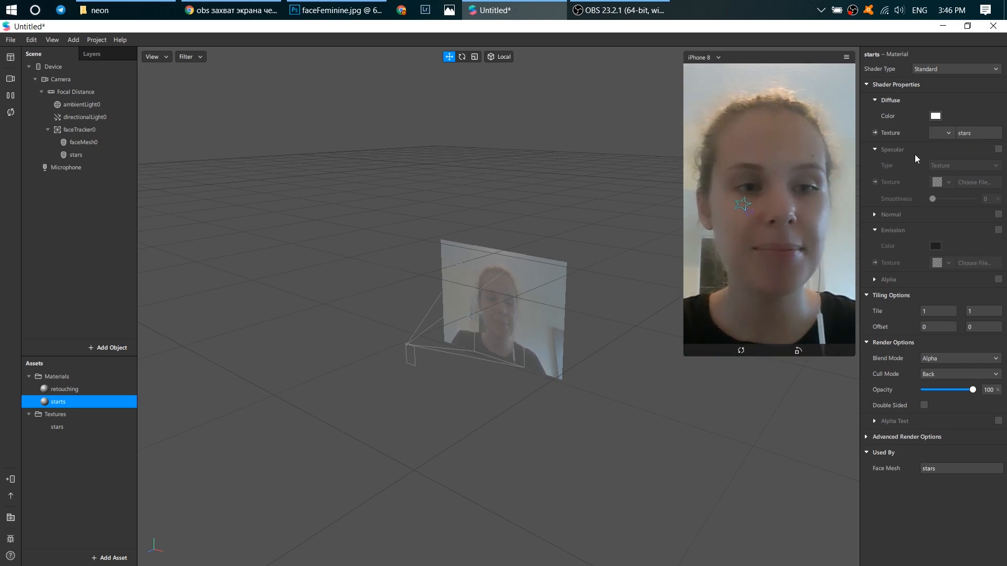
# - Try yellow and blue as the diffuse color of the starts material
pyautogui.click(934, 114)
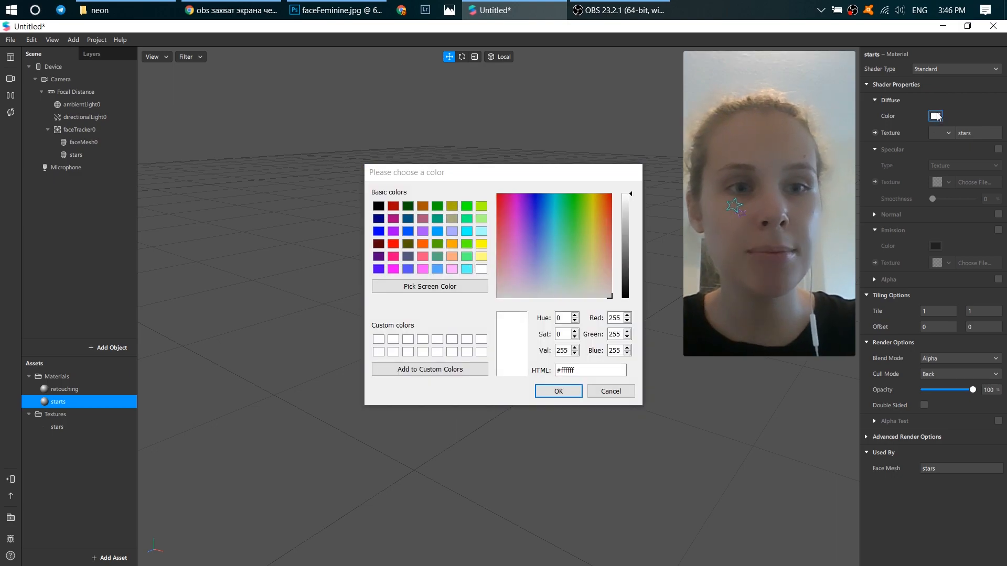
pyautogui.click(480, 243)
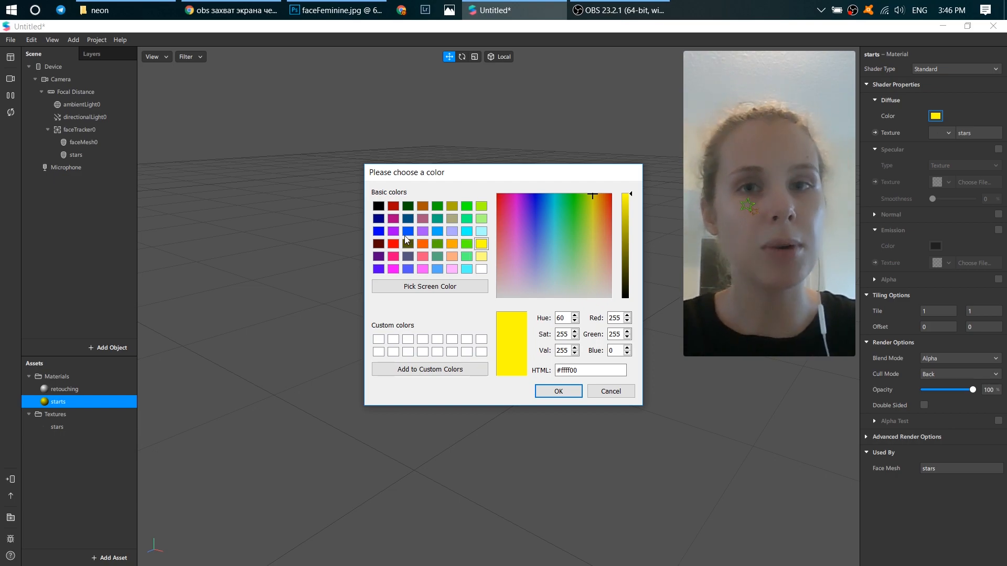
pyautogui.click(437, 232)
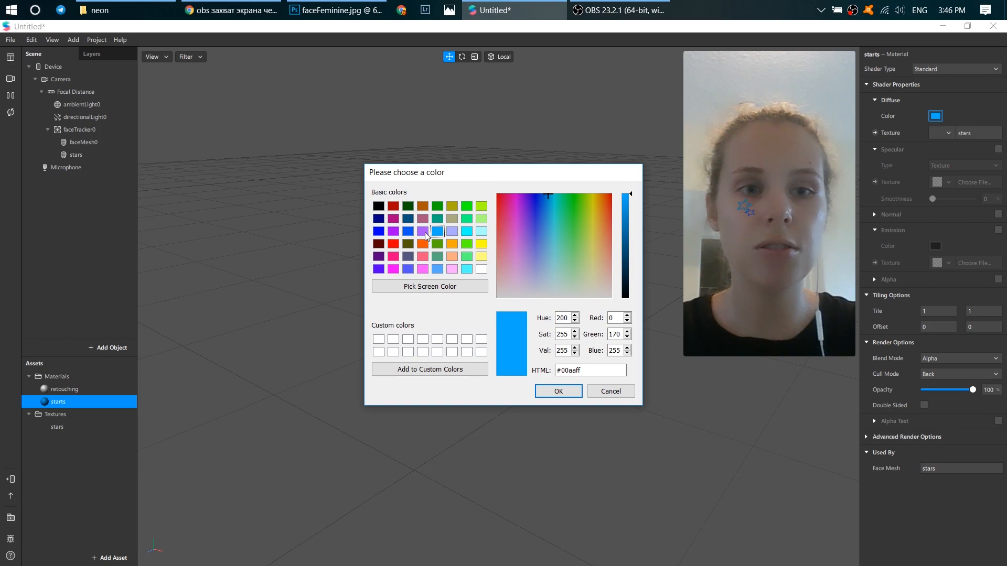
pyautogui.click(558, 390)
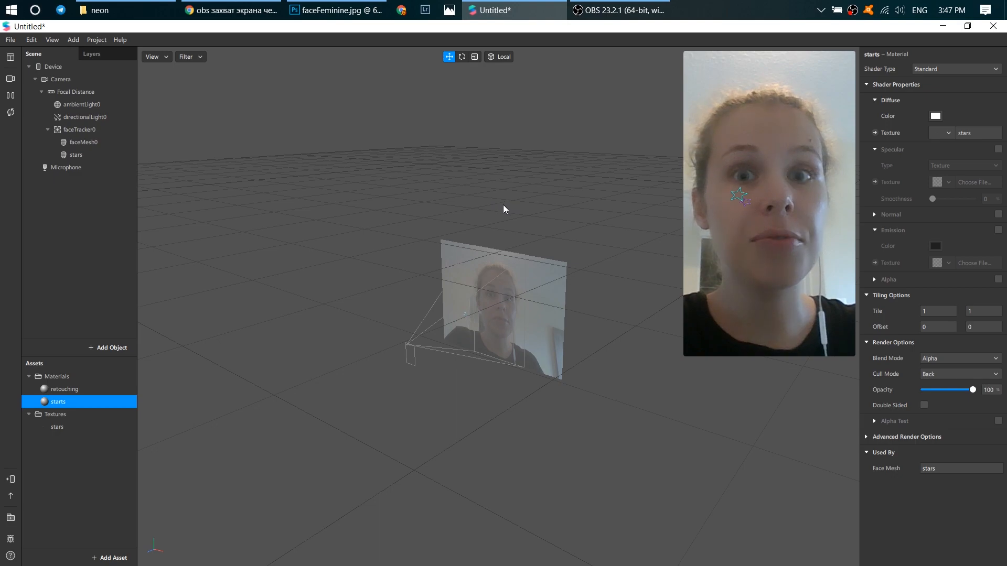
# - Add a Canvas object to the scene
pyautogui.click(92, 348)
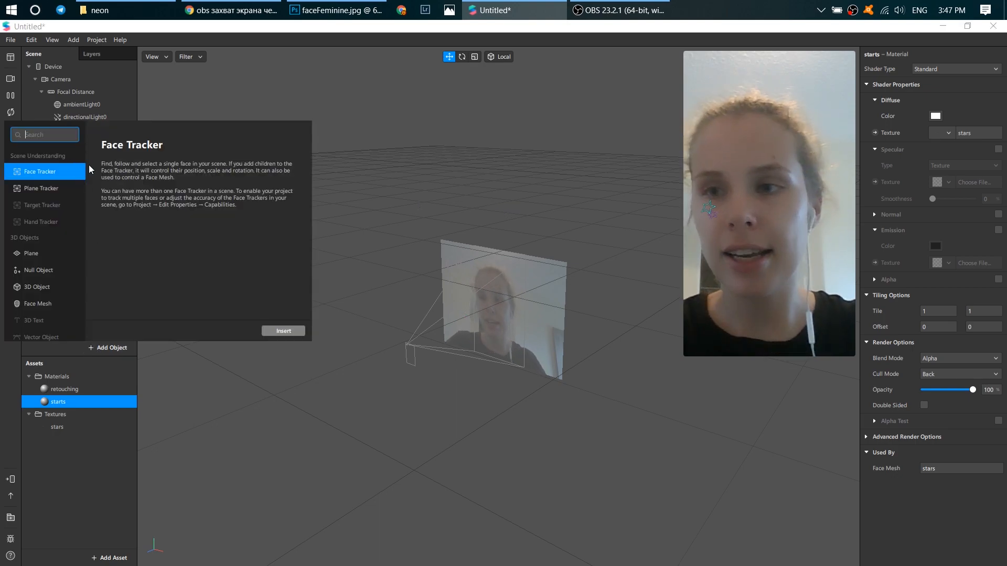
pyautogui.write('canva')
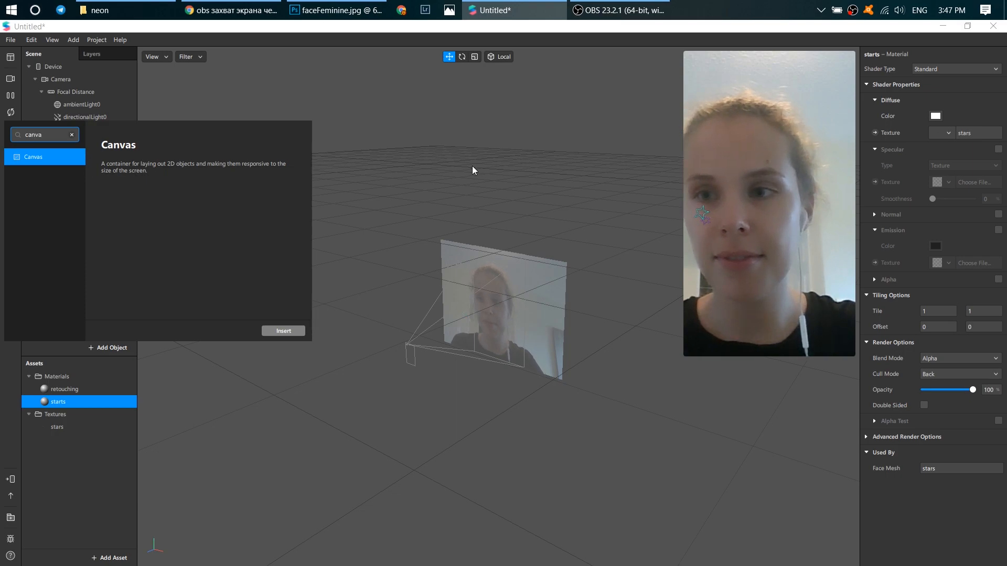
pyautogui.click(271, 334)
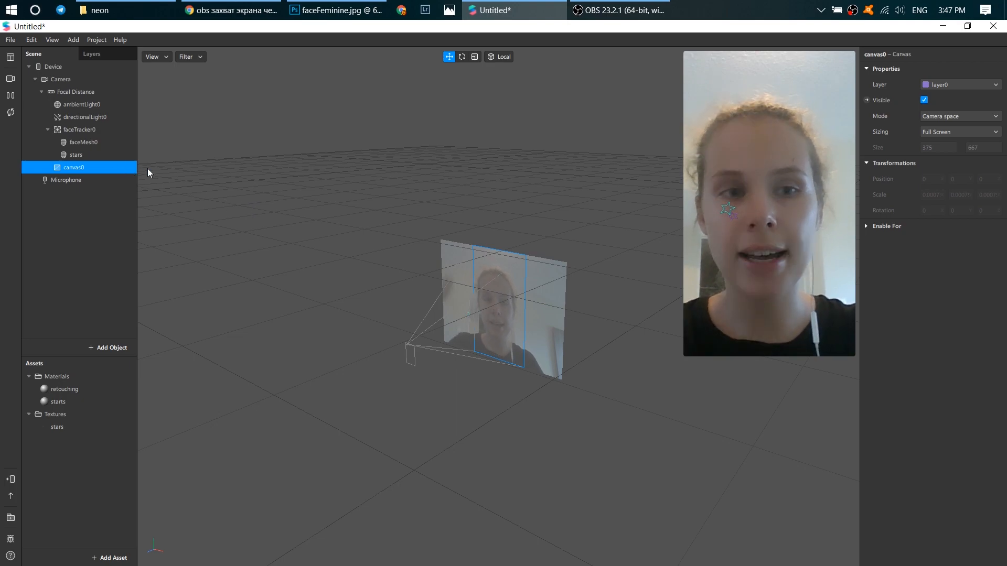
# - Insert a Rectangle inside the canvas and move the canvas above faceTracker0 in the scene hierarchy
pyautogui.click(91, 348)
pyautogui.write('r')
pyautogui.click(64, 159)
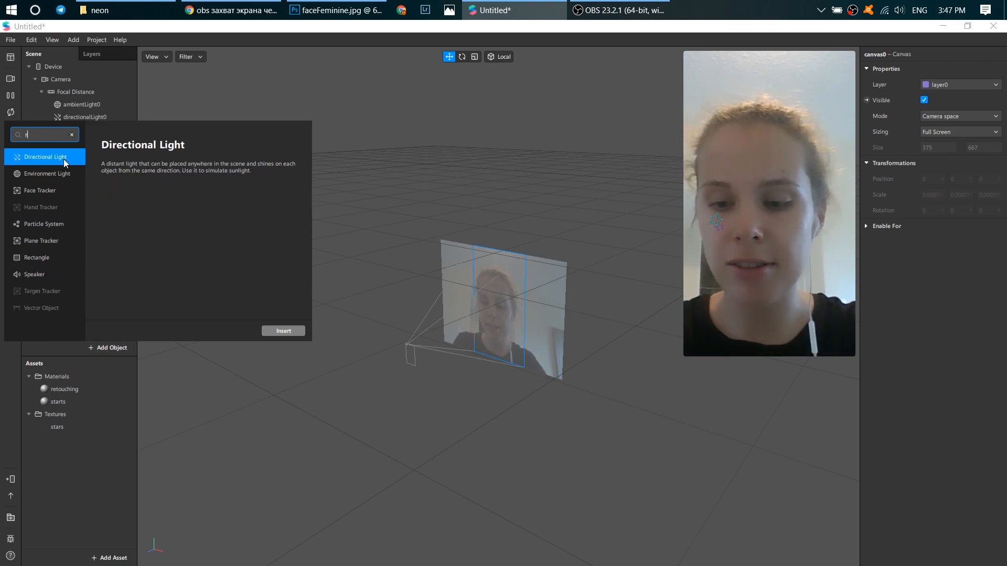
pyautogui.write('ec')
pyautogui.click(78, 177)
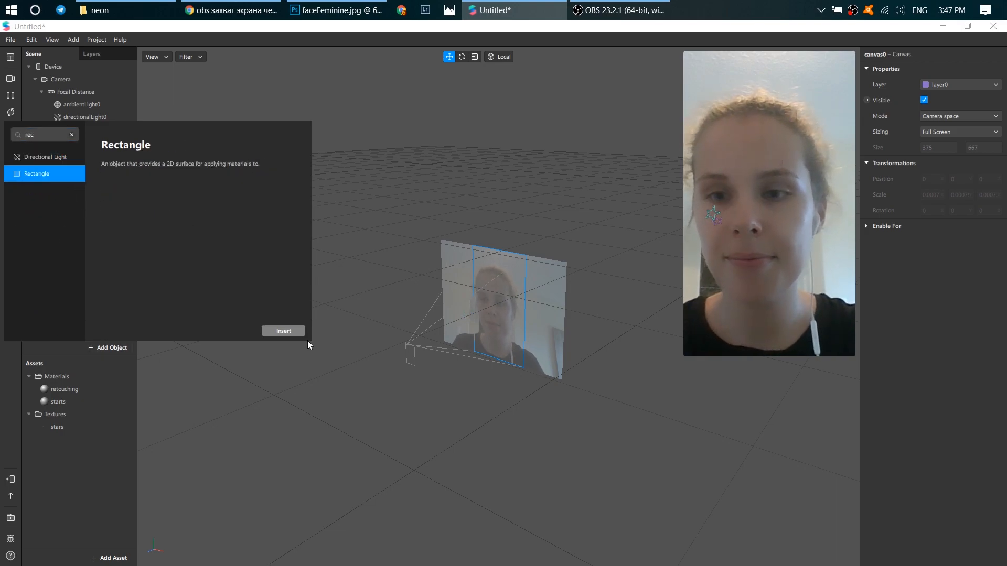
pyautogui.click(293, 332)
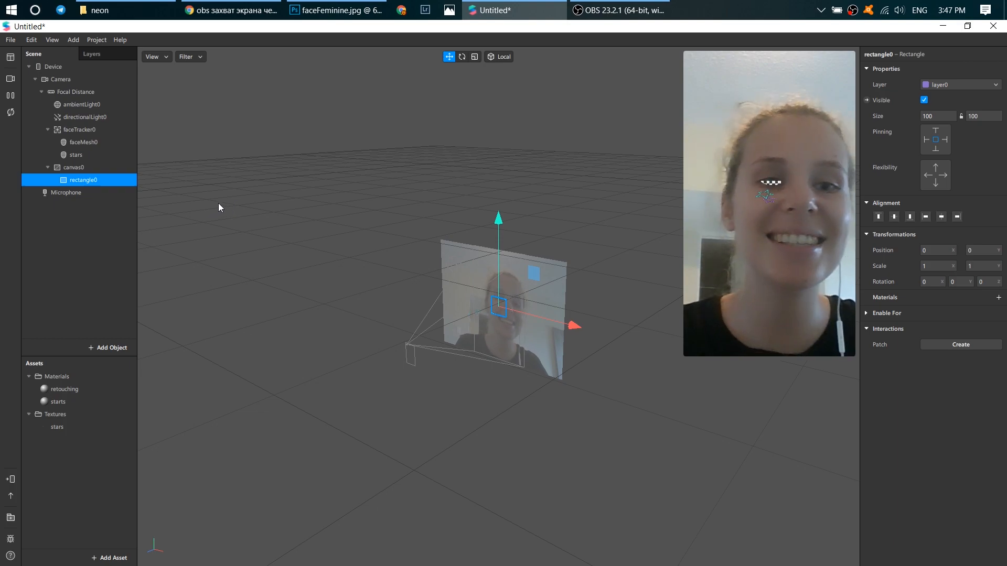
pyautogui.click(83, 167)
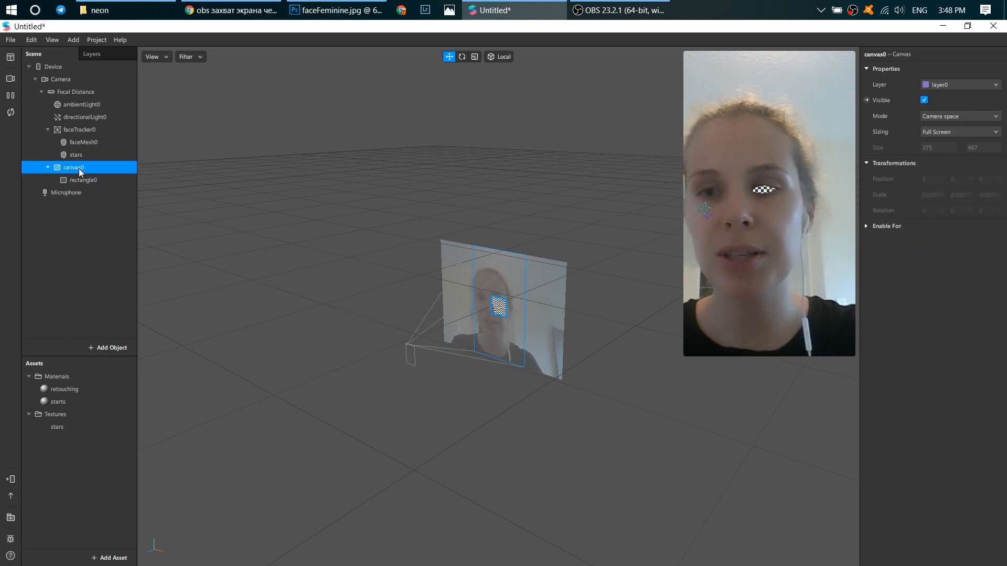
pyautogui.moveTo(93, 166); pyautogui.dragTo(69, 121)
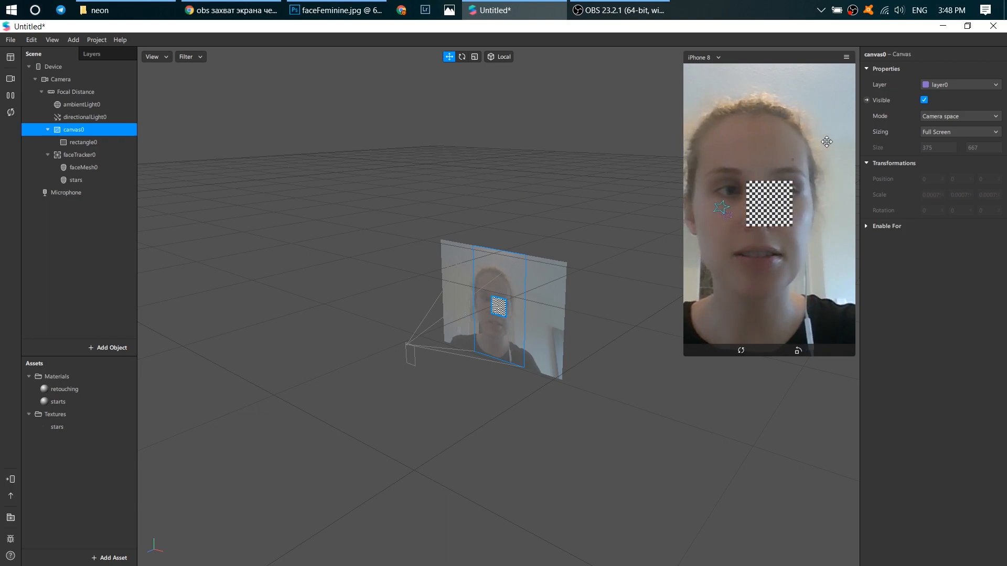
# - Set the rectangle's width to 375 and its height to 667
pyautogui.click(97, 142)
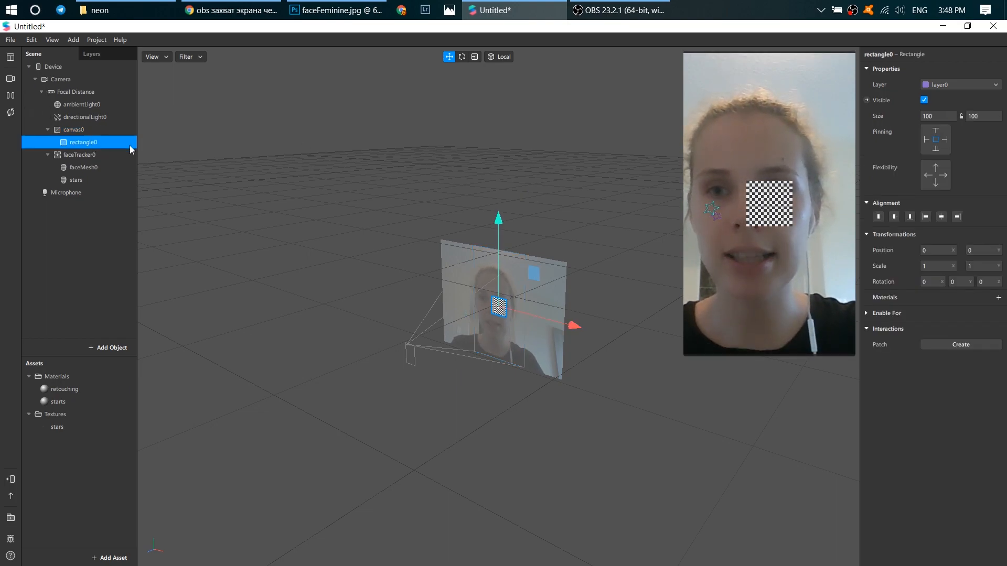
pyautogui.click(935, 117)
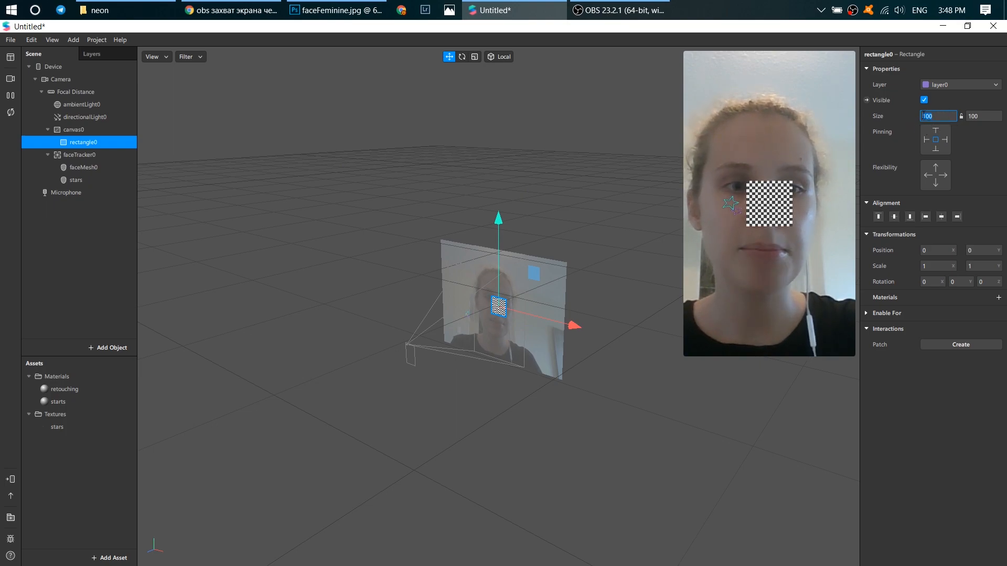
pyautogui.click(946, 116)
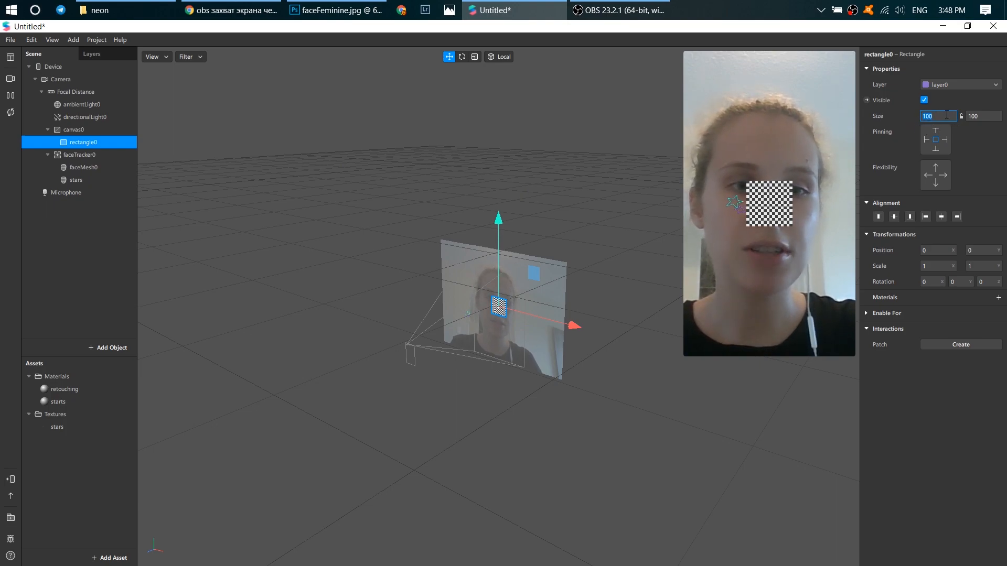
pyautogui.click(970, 138)
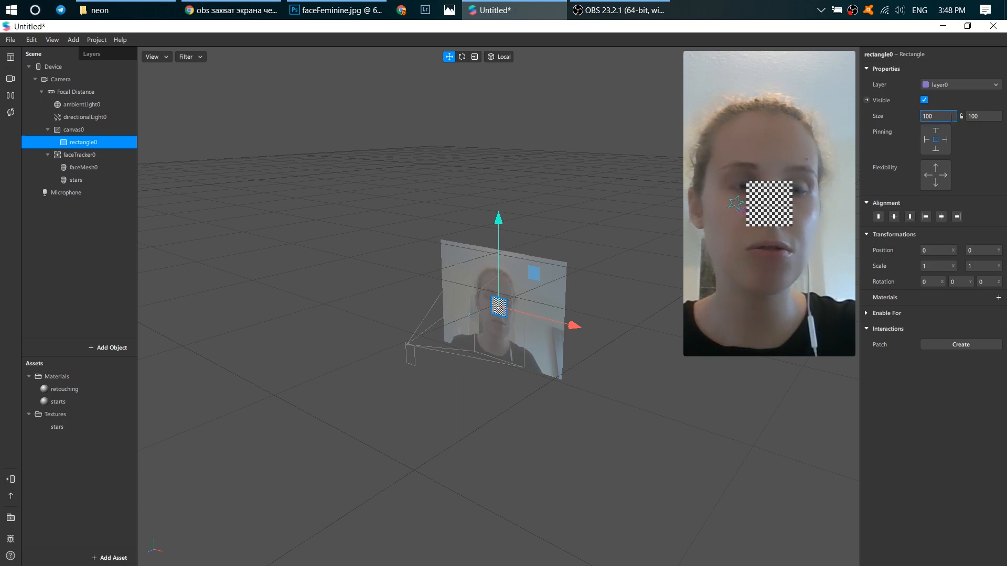
pyautogui.click(981, 116)
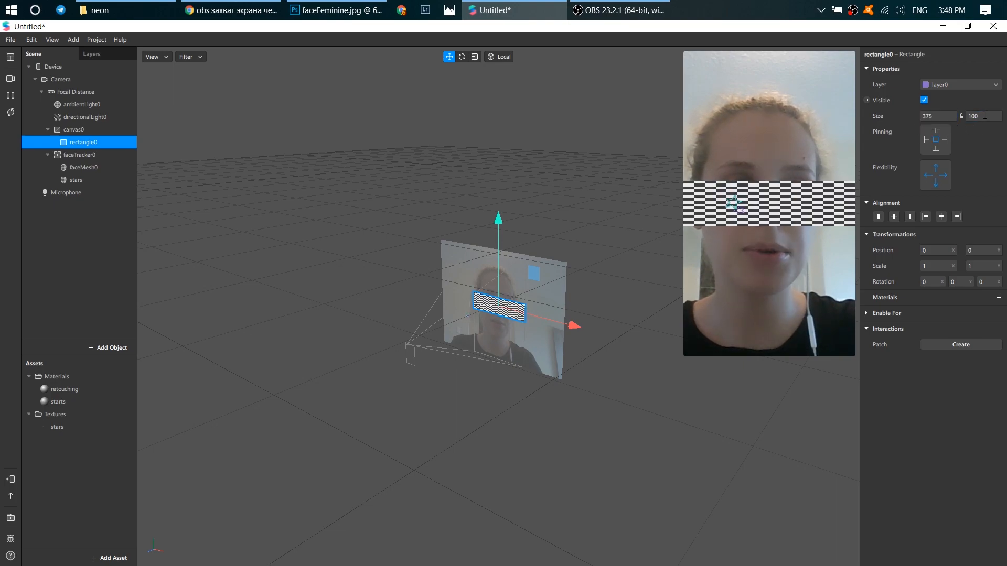
pyautogui.press('BackSpace')
pyautogui.press('BackSpace')
pyautogui.press('BackSpace')
pyautogui.write('667')
pyautogui.press('Return')
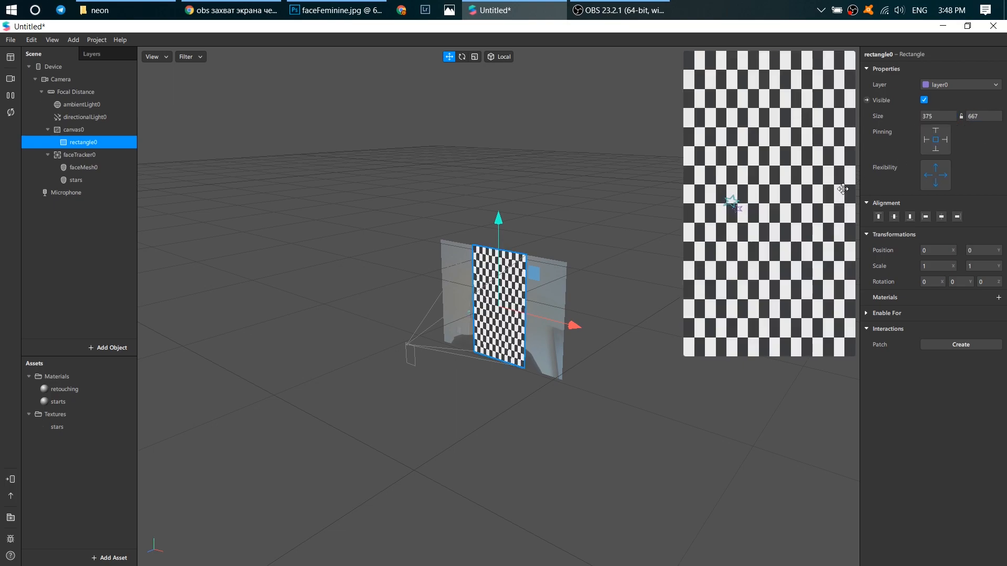
# - Create a new material for the rectangle and rename it frame
pyautogui.click(999, 298)
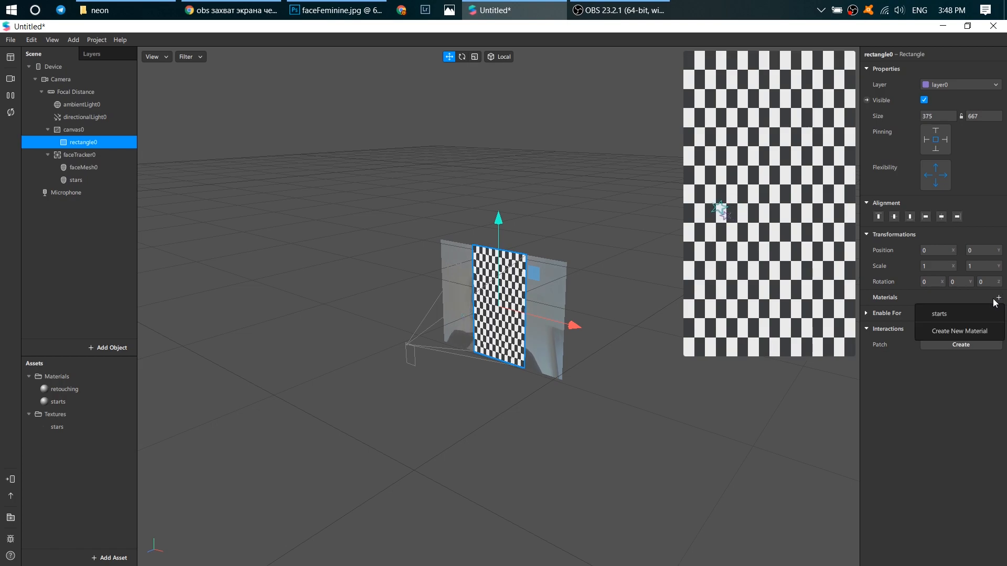
pyautogui.click(970, 331)
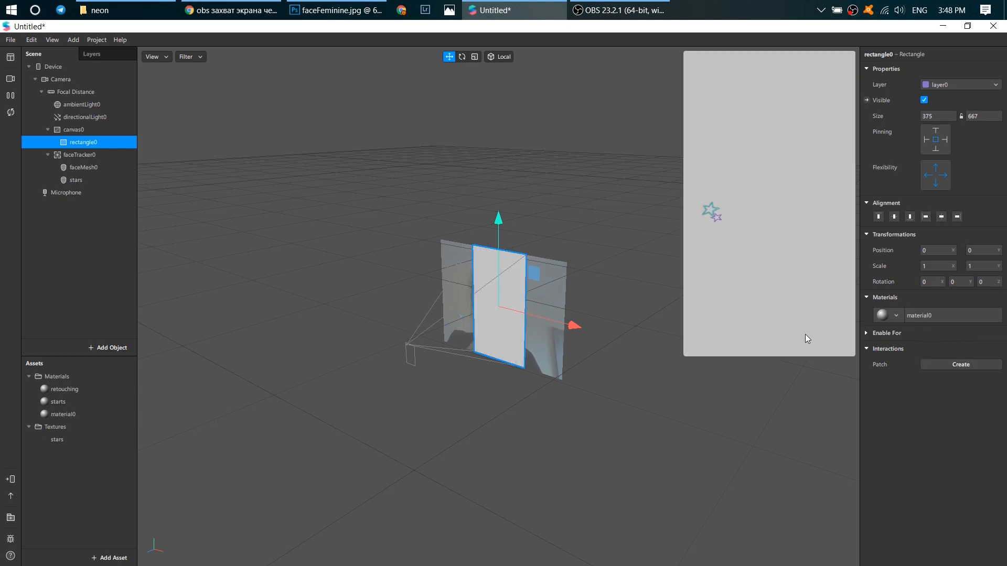
pyautogui.doubleClick(79, 416)
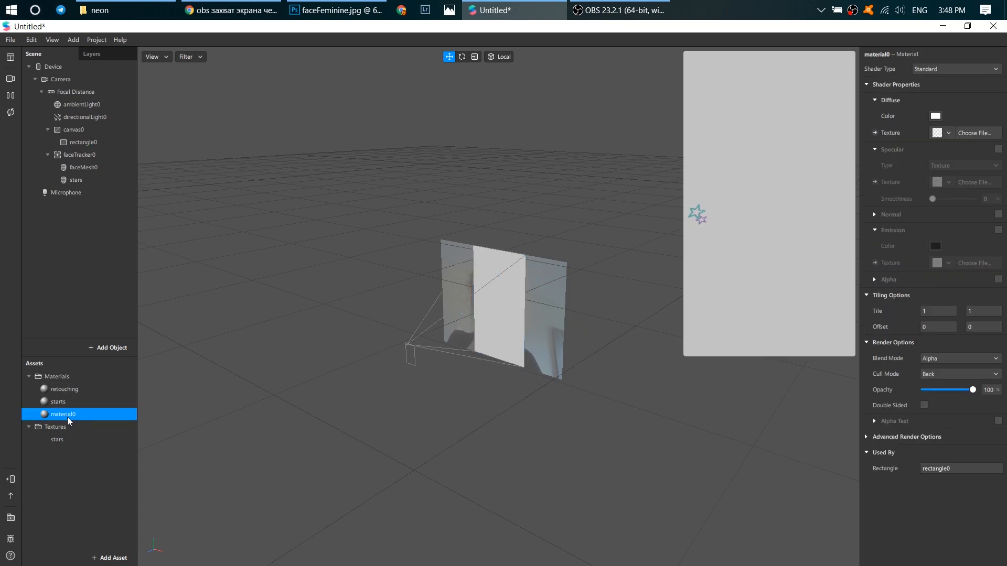
pyautogui.write('frame')
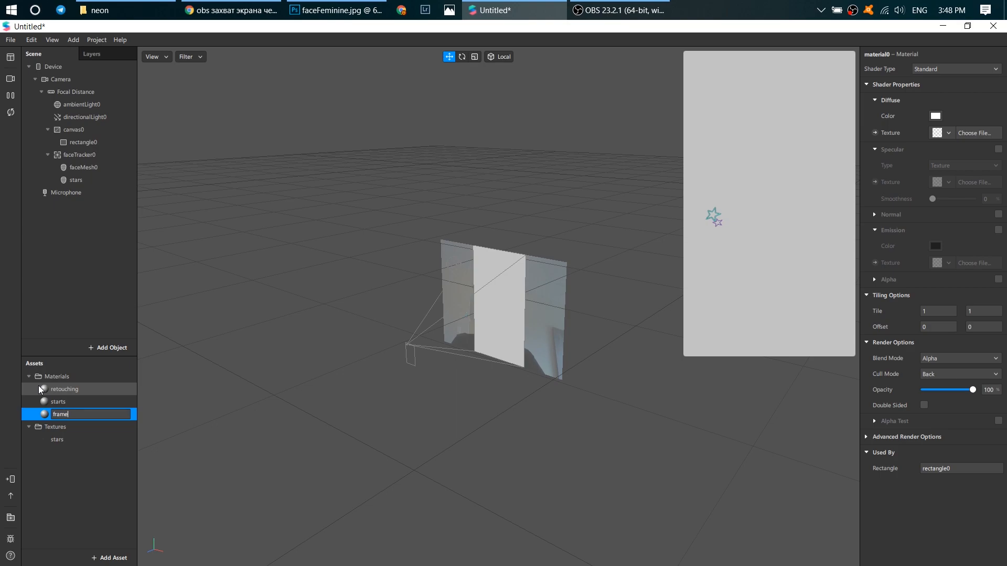
pyautogui.press('Return')
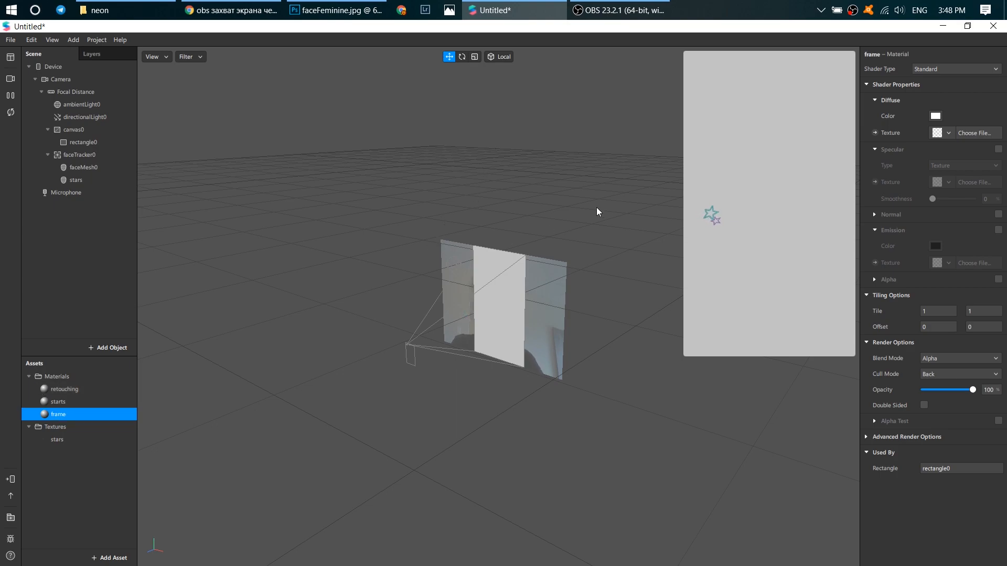
# - Set the frame material's shader type to Flat and import v_neon.png from the neon folder as its diffuse texture
pyautogui.click(991, 70)
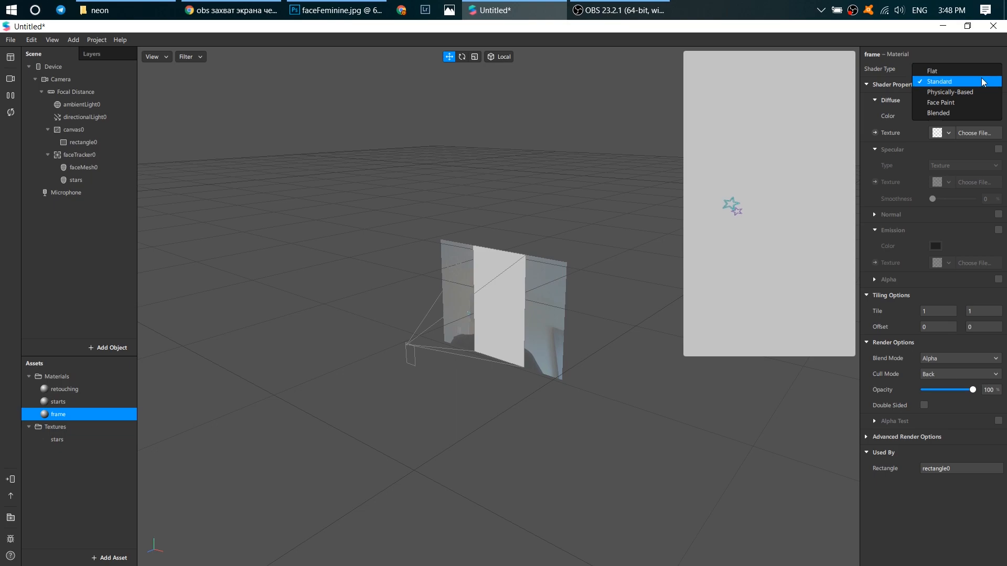
pyautogui.click(980, 72)
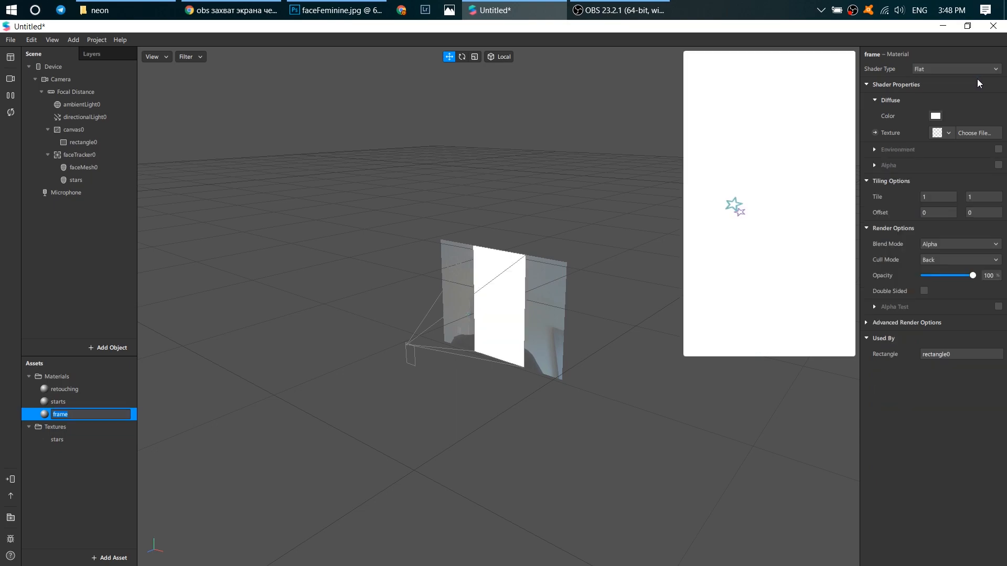
pyautogui.click(947, 134)
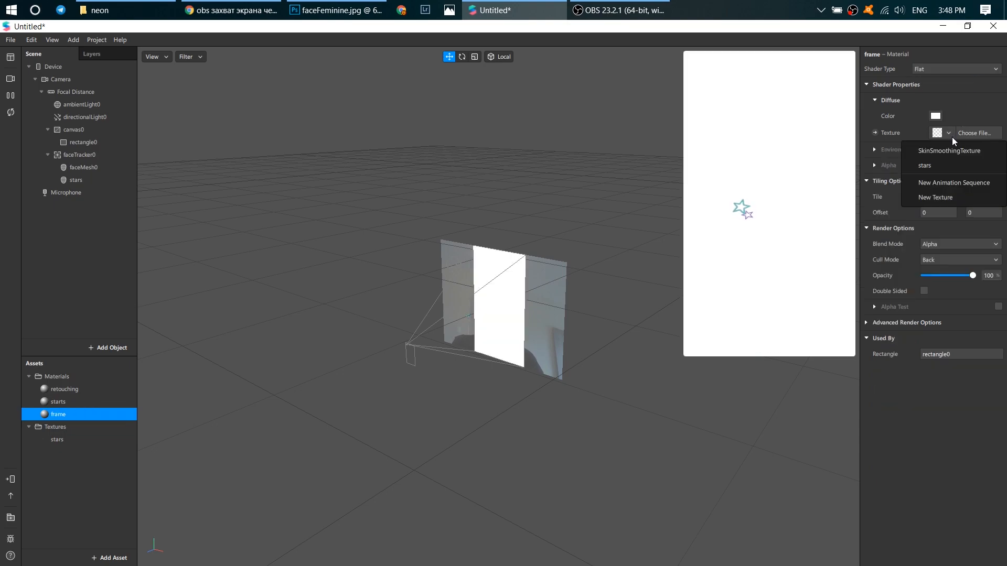
pyautogui.click(943, 198)
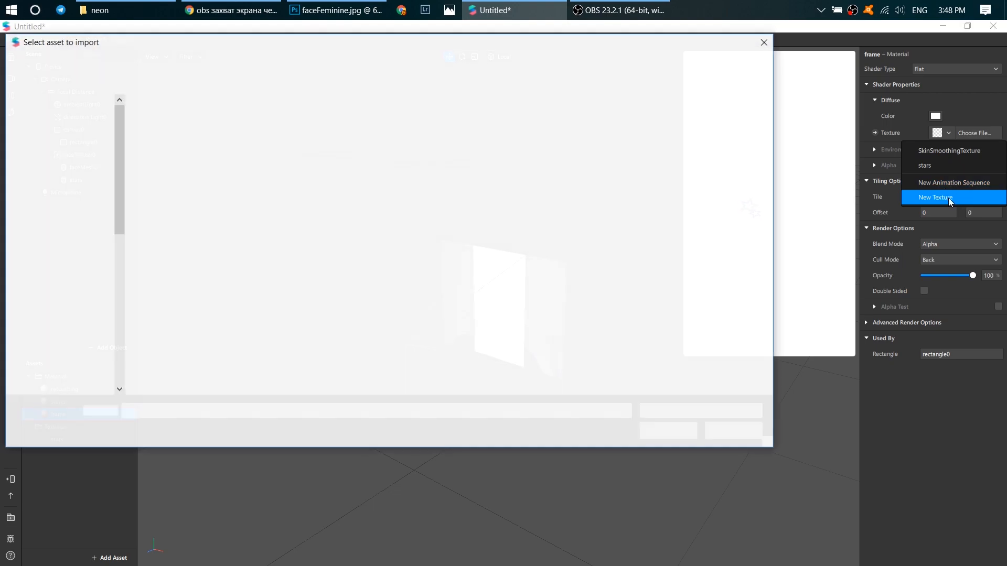
pyautogui.click(386, 146)
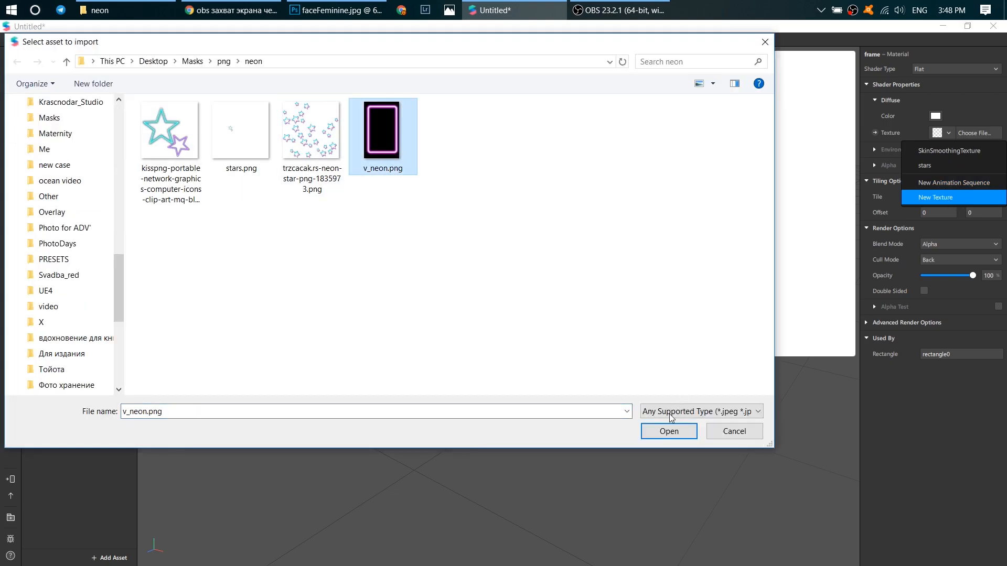
pyautogui.click(669, 432)
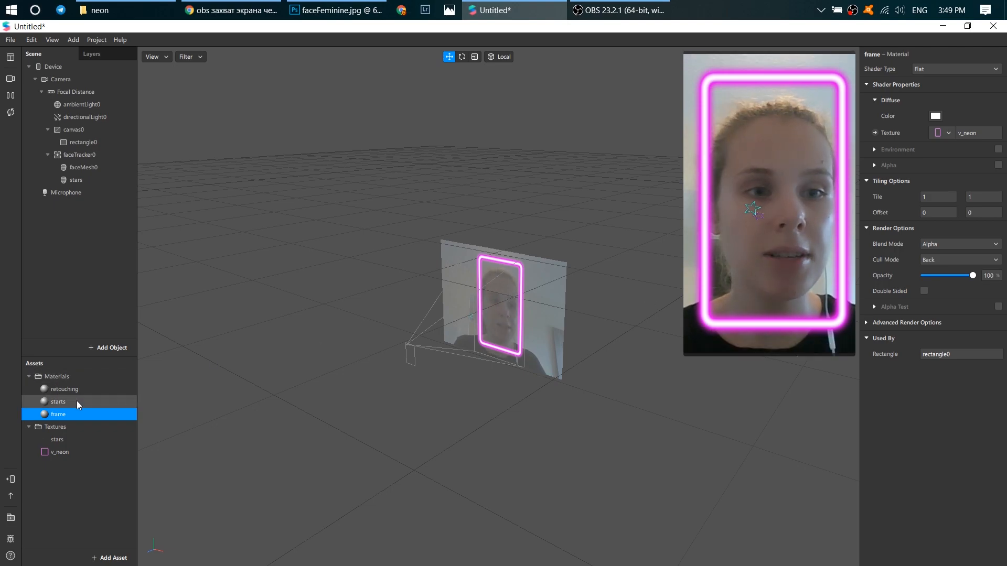
# - Enlarge the neon frame by setting the rectangle's size to 400 by 750
pyautogui.click(108, 142)
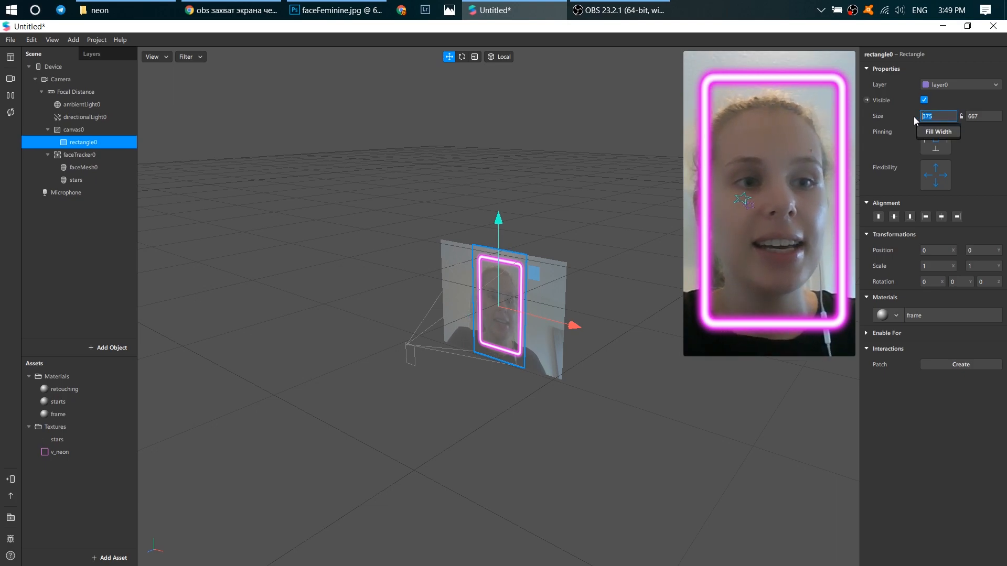
pyautogui.click(947, 115)
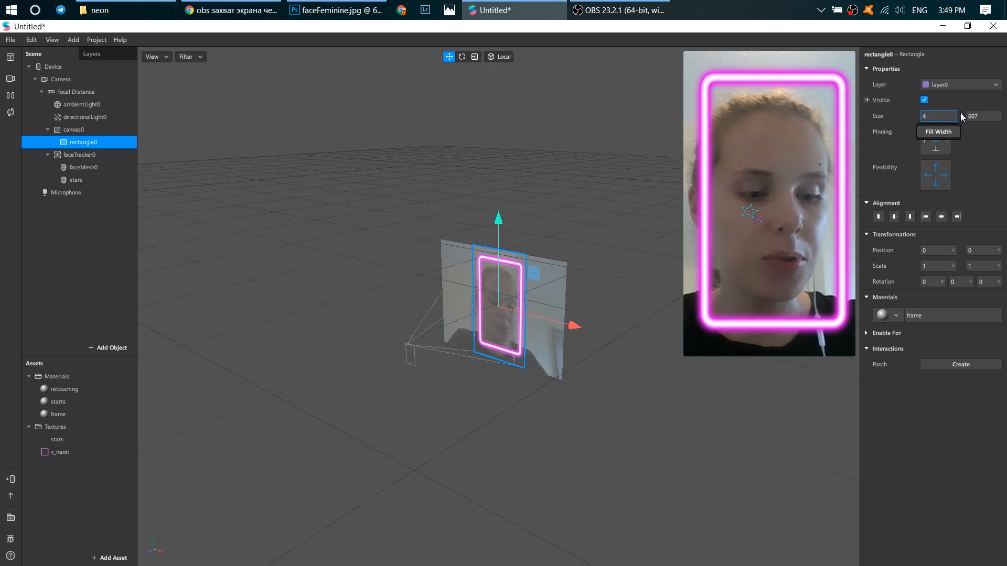
pyautogui.write('400')
pyautogui.press('Return')
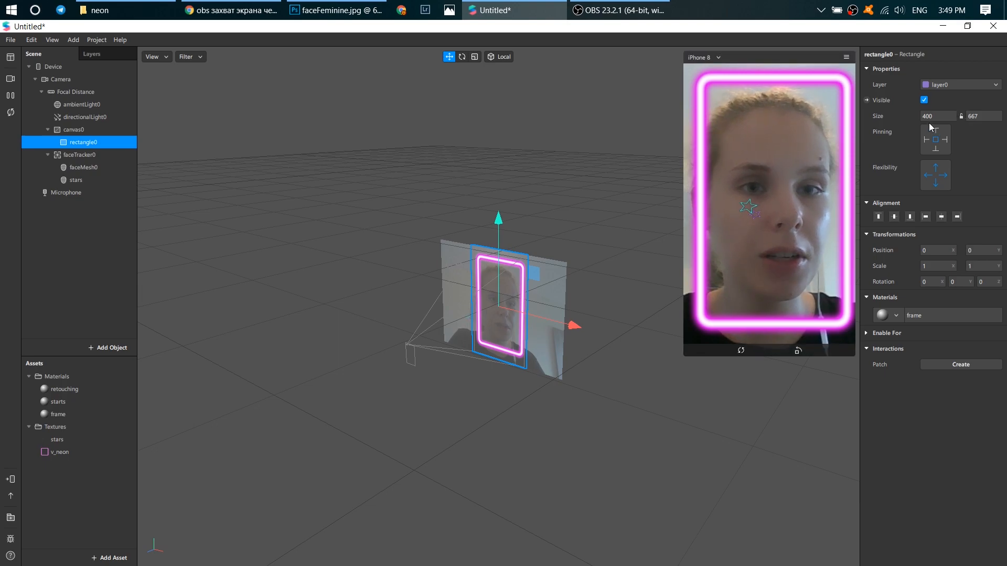
pyautogui.click(942, 116)
pyautogui.click(981, 117)
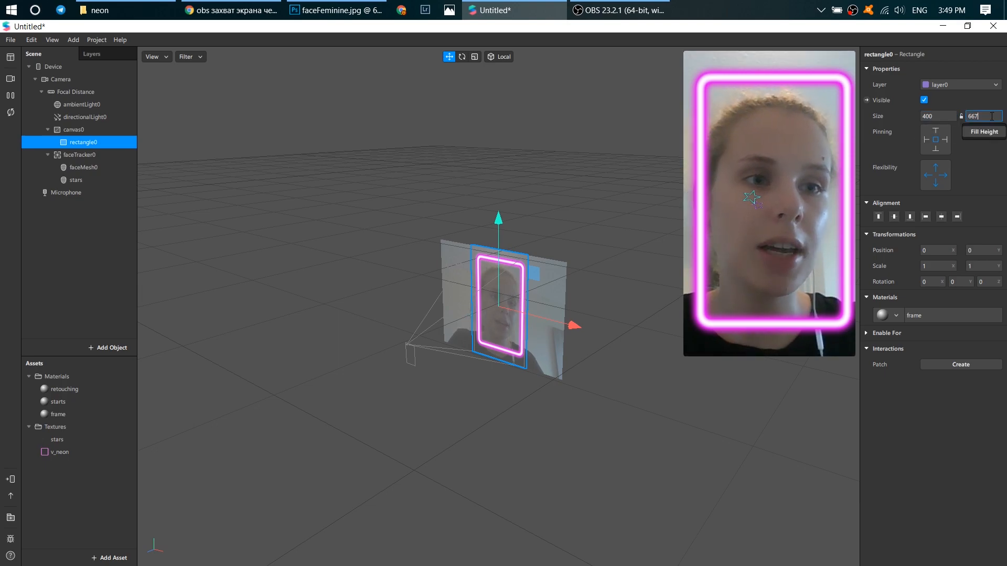
pyautogui.write('750')
pyautogui.press('Return')
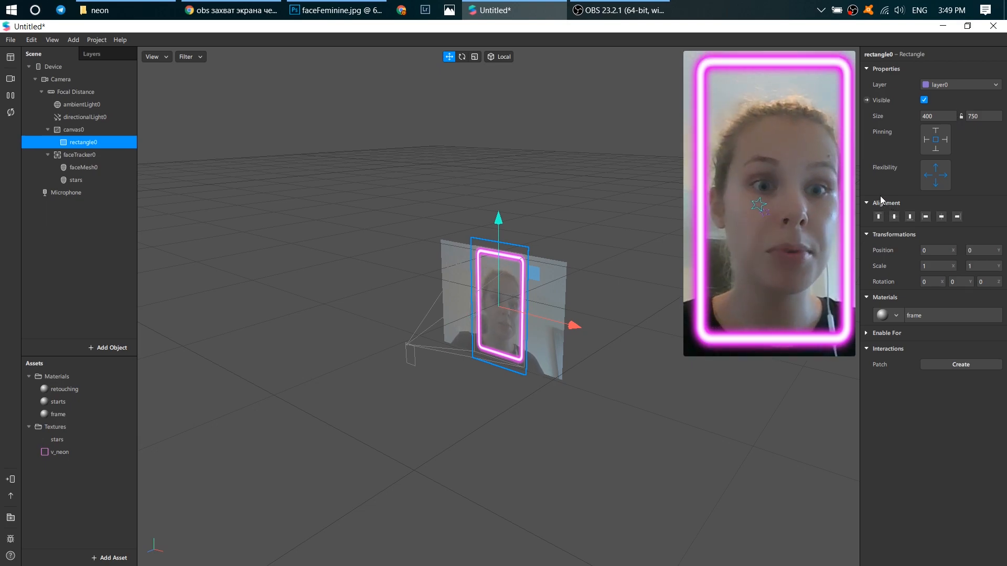
pyautogui.moveTo(847, 254)
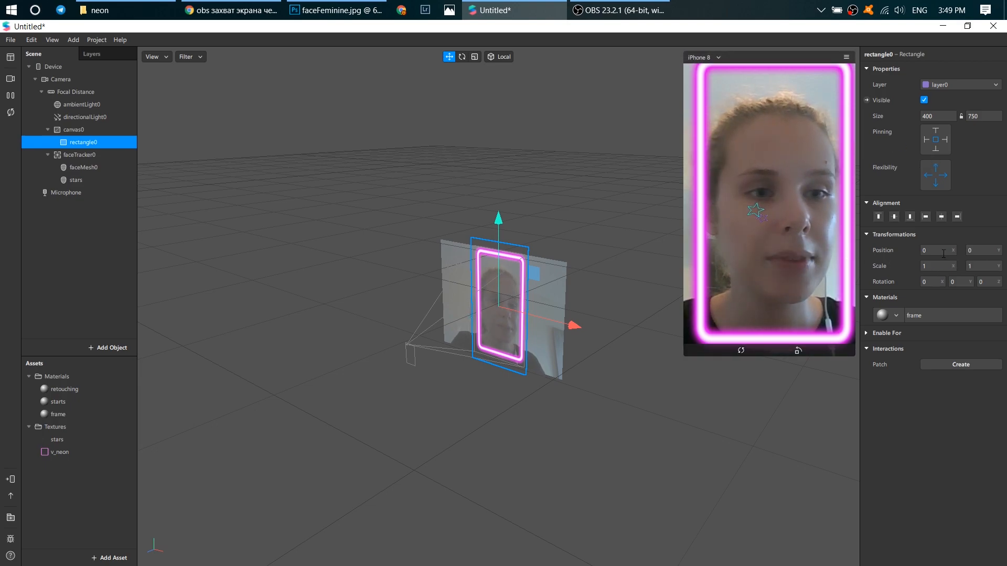
# - Try horizontal positions of 2 and 5 for the neon frame rectangle
pyautogui.click(922, 252)
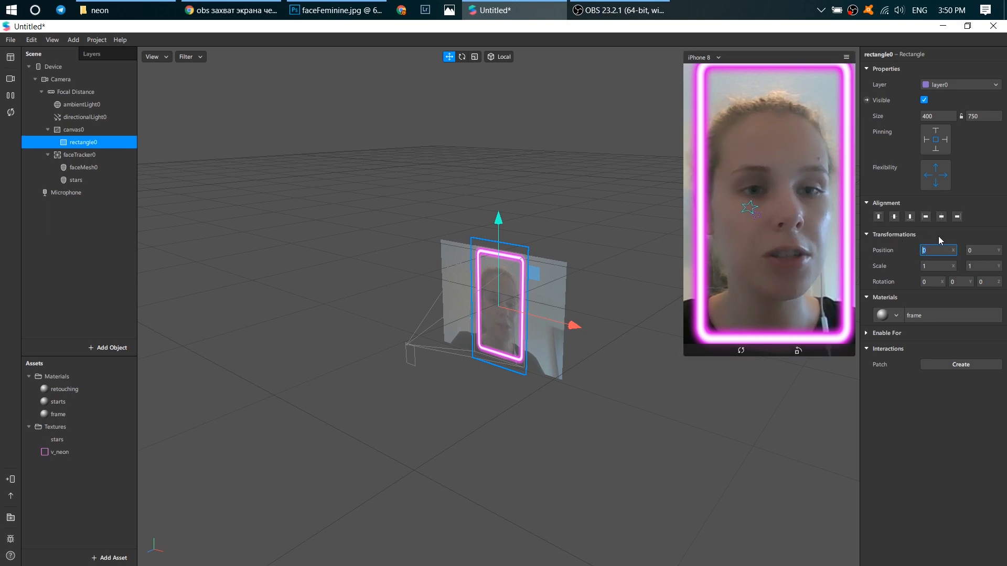
pyautogui.click(938, 236)
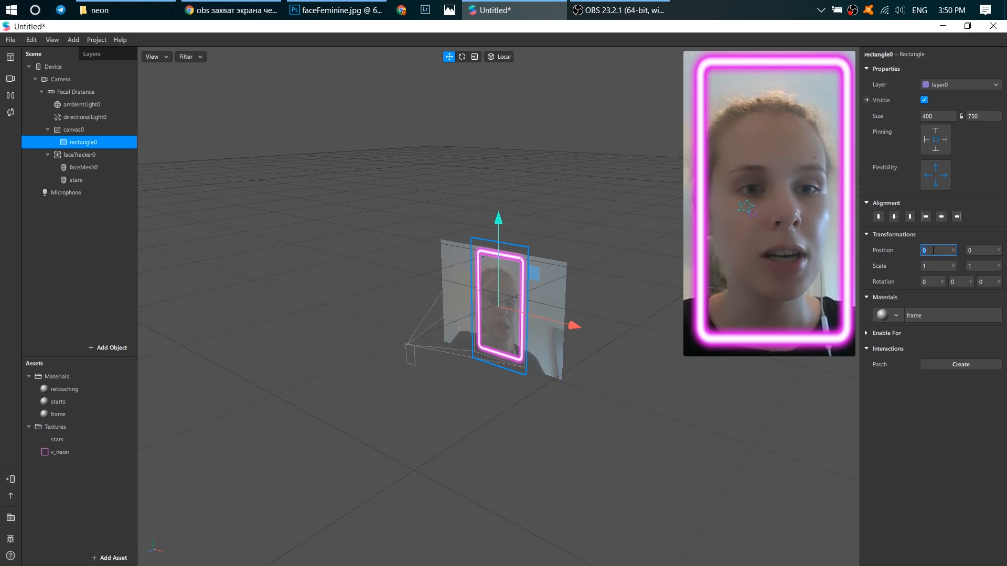
pyautogui.click(938, 249)
pyautogui.write('2')
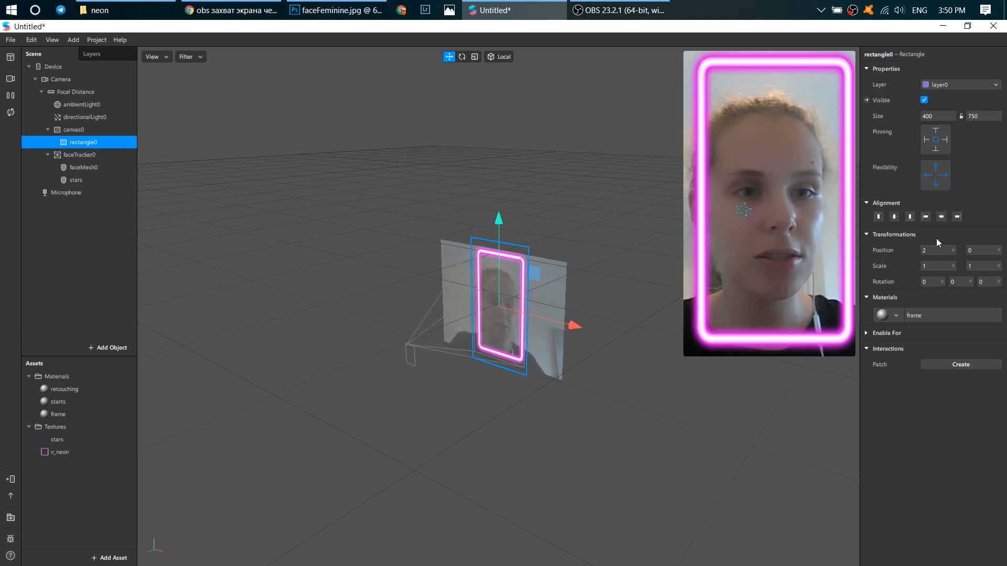
pyautogui.press('Return')
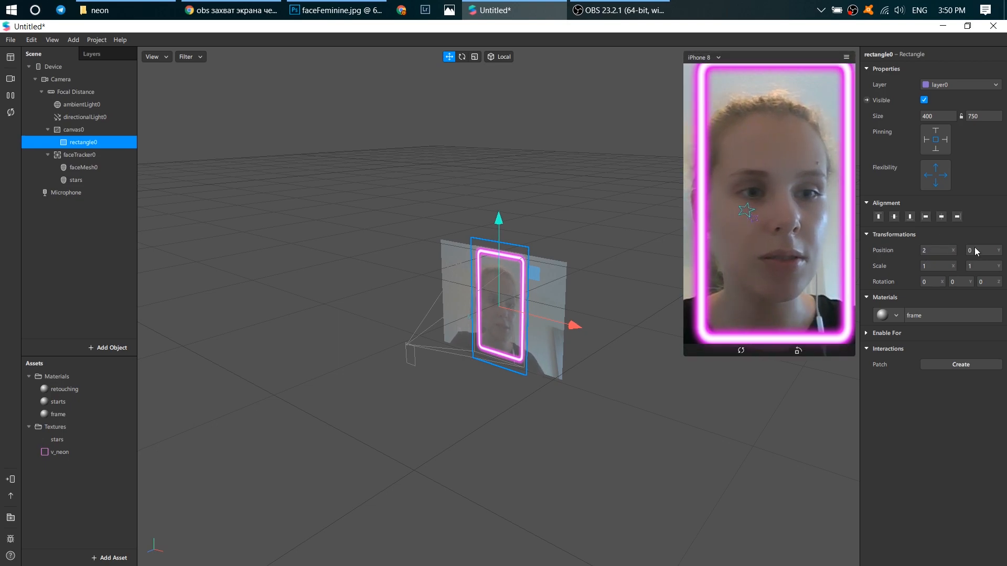
pyautogui.moveTo(910, 253); pyautogui.dragTo(912, 265)
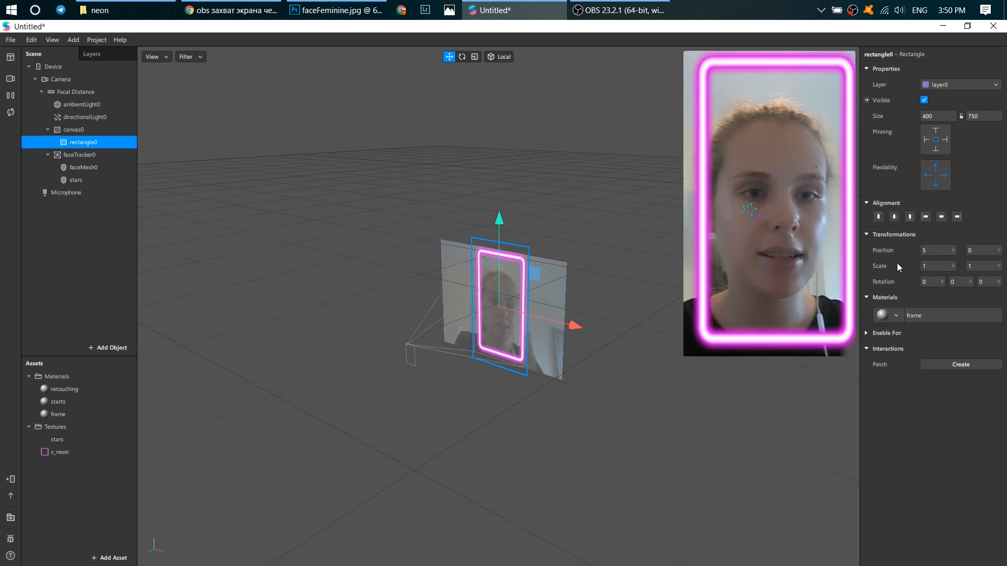
# - Shift the neon frame rectangle to a horizontal position of -10 and fine-tune it to -8
pyautogui.click(943, 251)
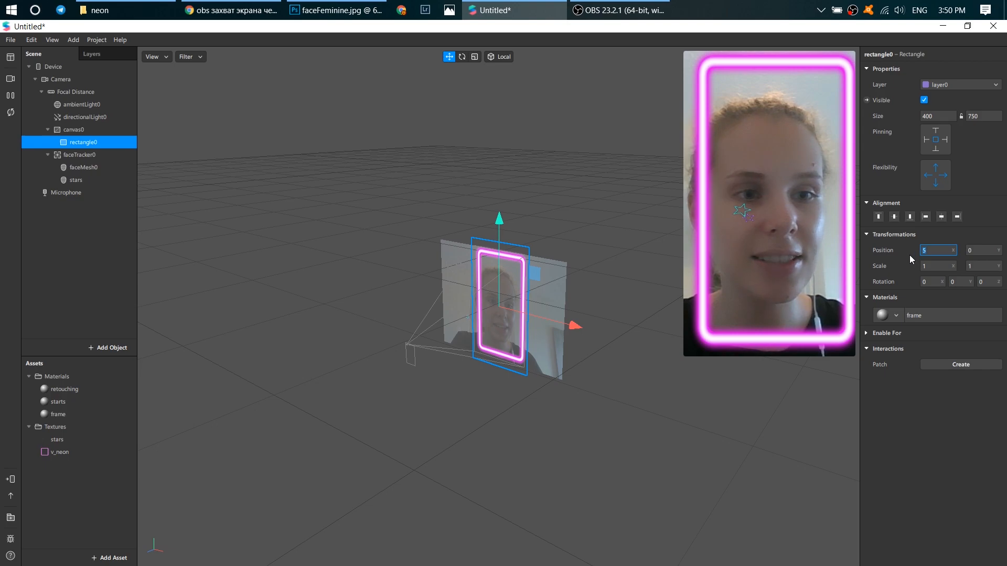
pyautogui.write('-')
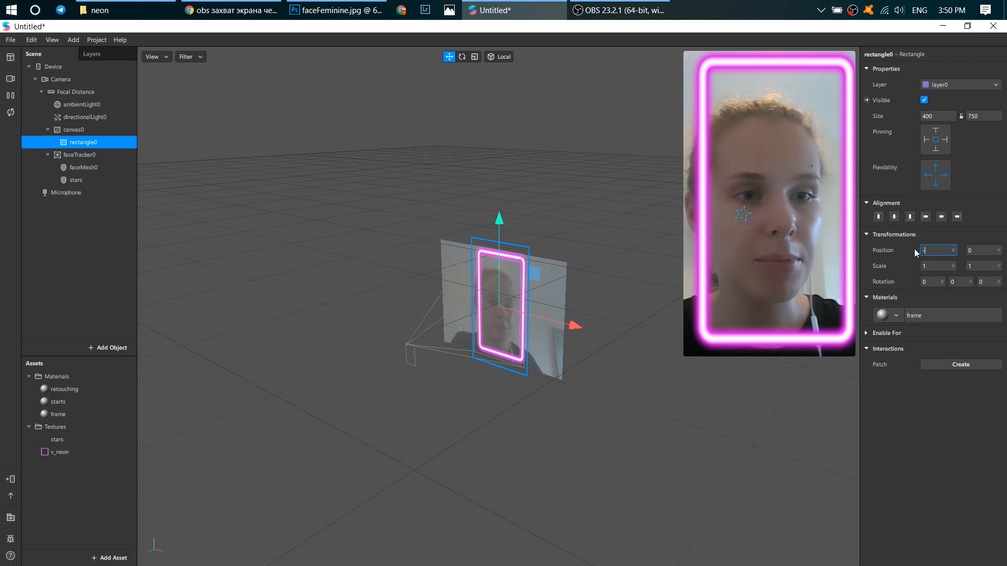
pyautogui.write('10')
pyautogui.press('Return')
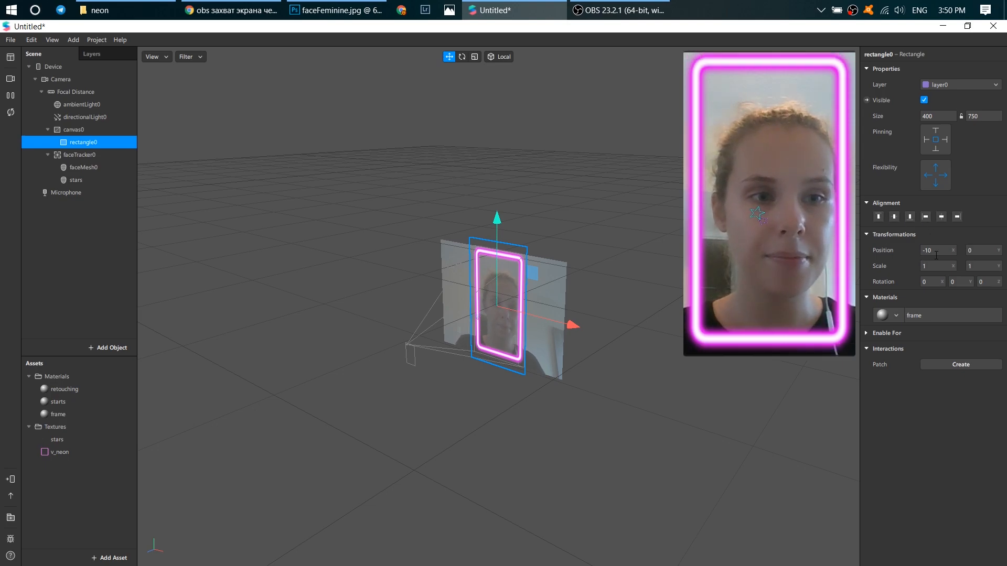
pyautogui.scroll(2, 936, 256)
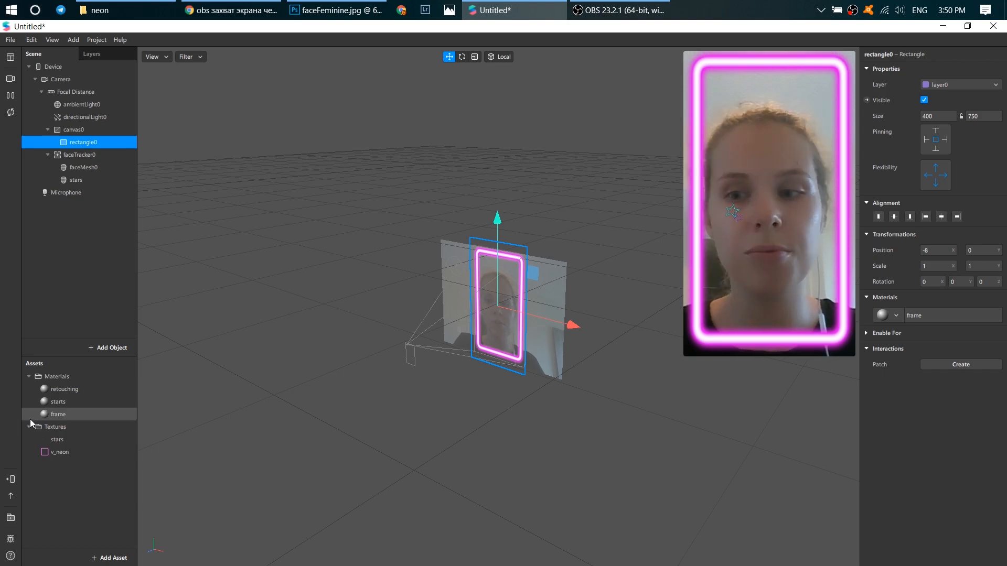
# - Lower the frame material's opacity to 87%
pyautogui.click(64, 415)
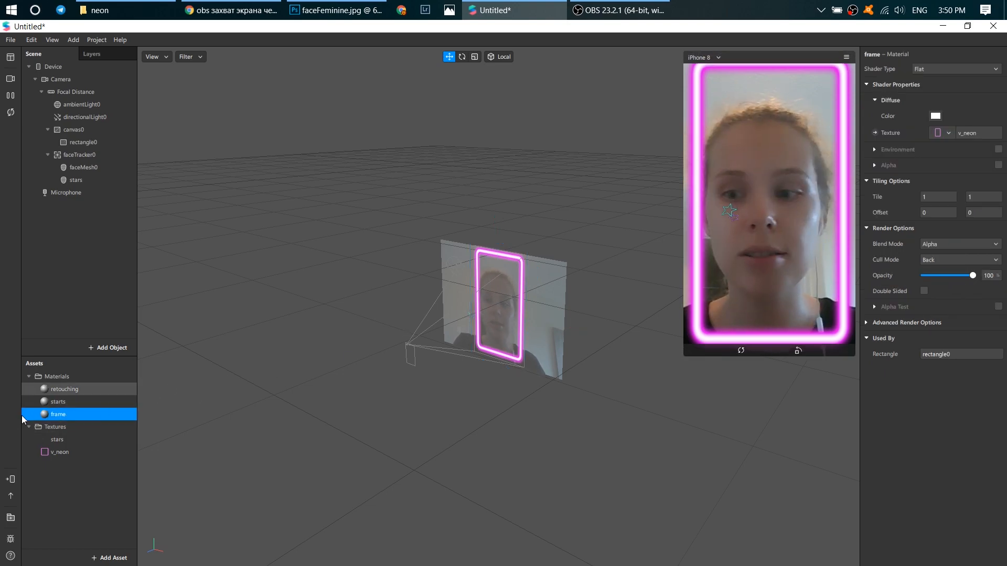
pyautogui.moveTo(973, 276)
pyautogui.mouseDown()
pyautogui.moveTo(946, 280)
pyautogui.moveTo(967, 278)
pyautogui.mouseUp()
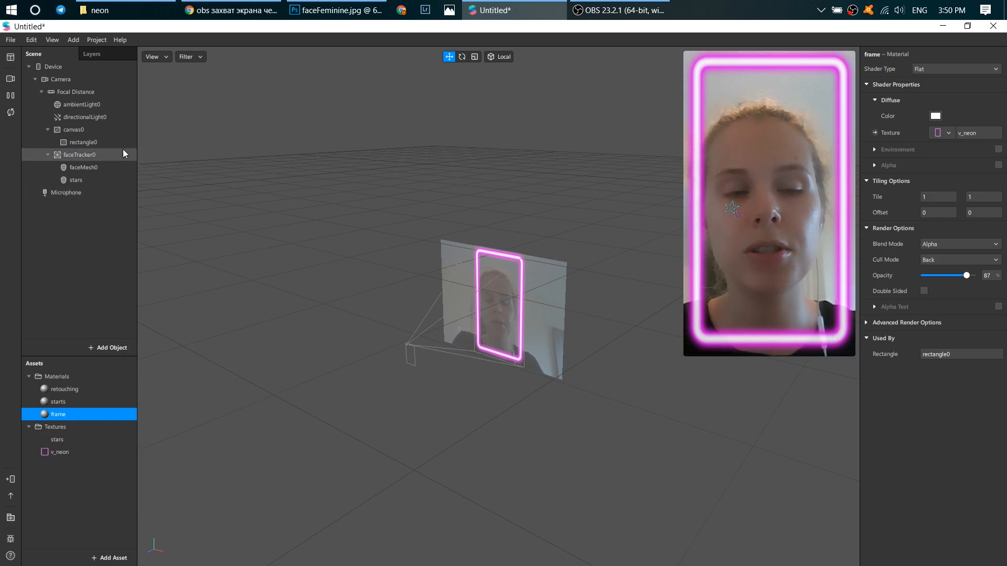
# - Search the object library for a rectangle and add a second one to the canvas
pyautogui.click(94, 142)
pyautogui.click(87, 130)
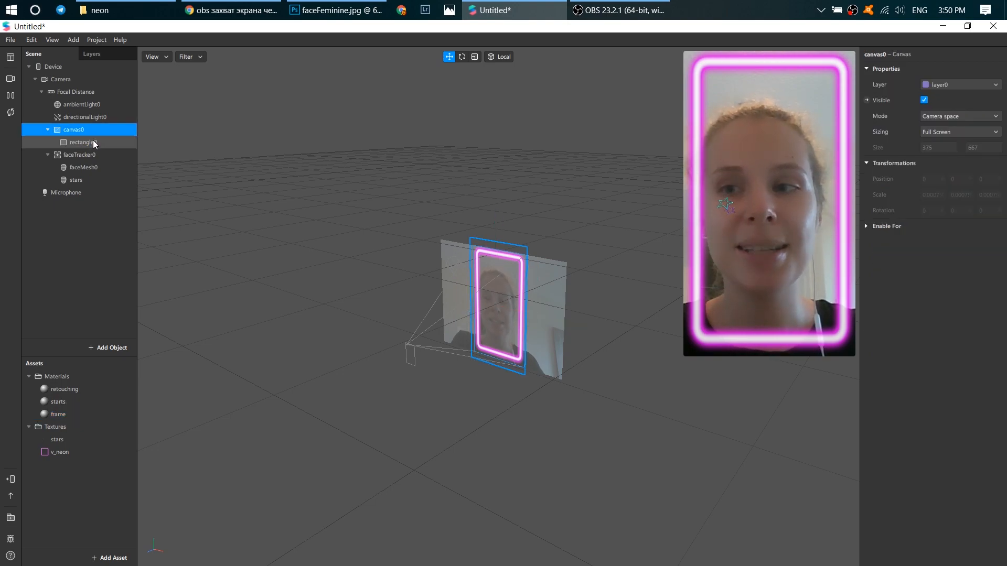
pyautogui.click(93, 141)
pyautogui.click(89, 348)
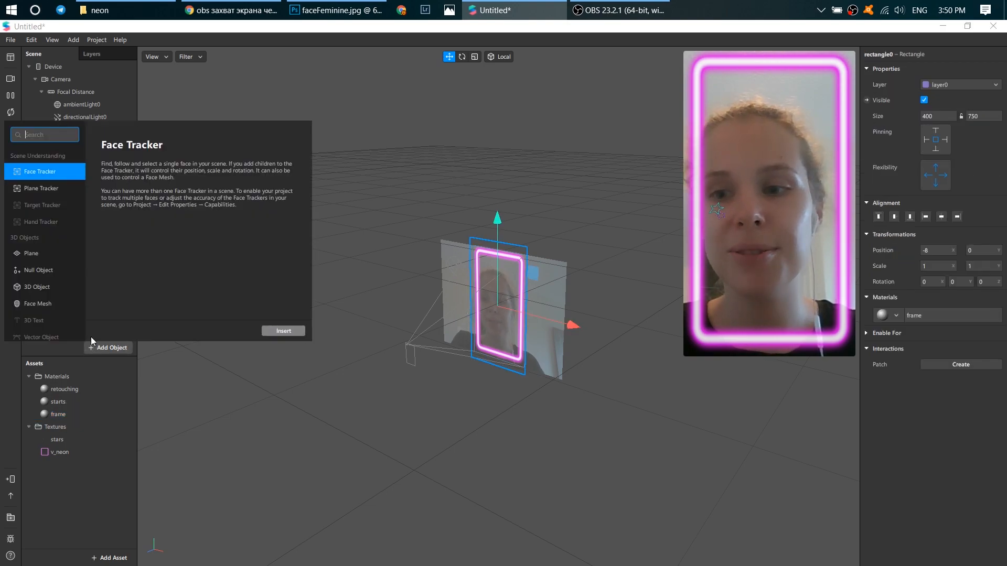
pyautogui.write('rect')
pyautogui.click(42, 174)
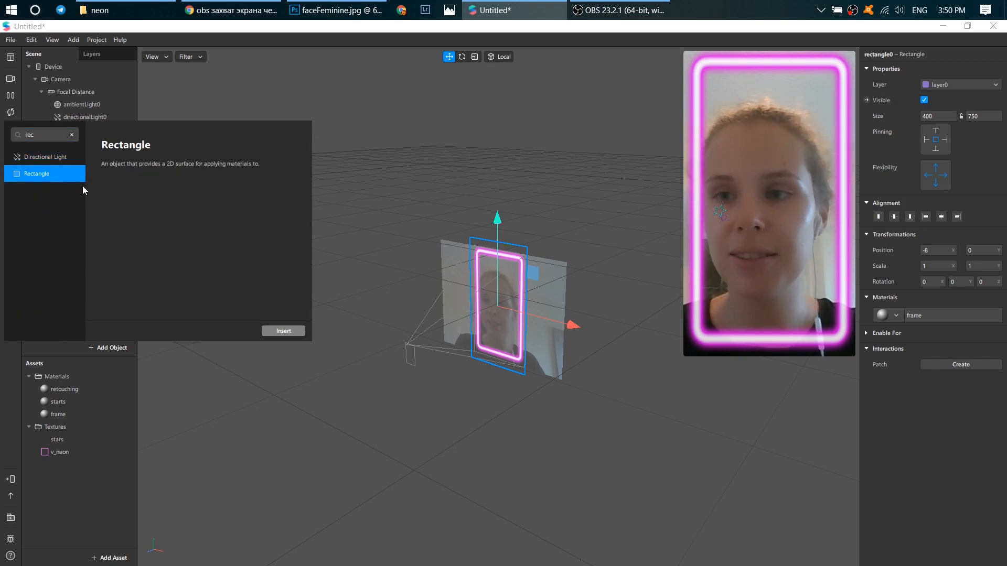
pyautogui.click(283, 331)
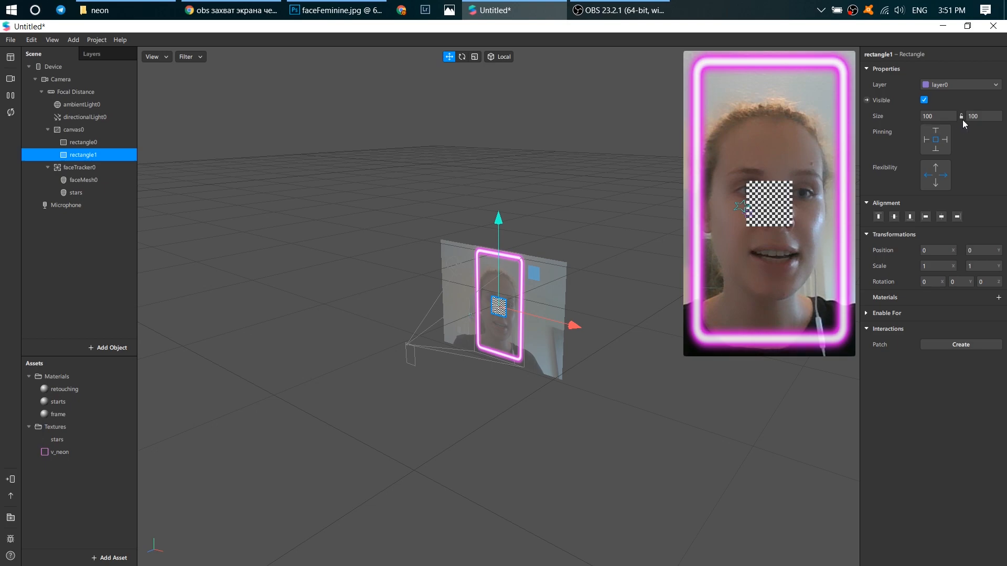
# - Make the new rectangle fill the full height and width of the canvas
pyautogui.click(983, 132)
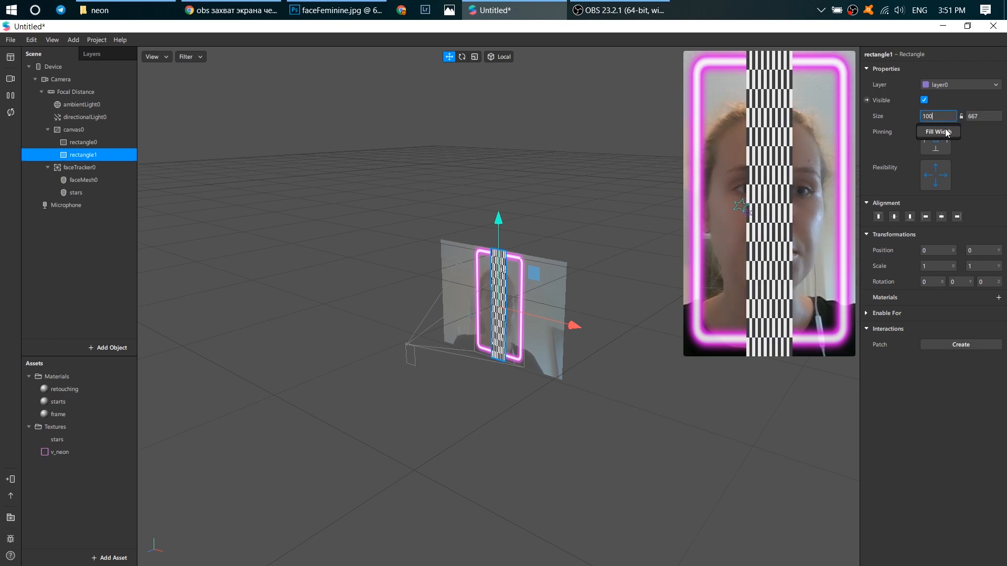
pyautogui.click(945, 132)
pyautogui.moveTo(775, 211)
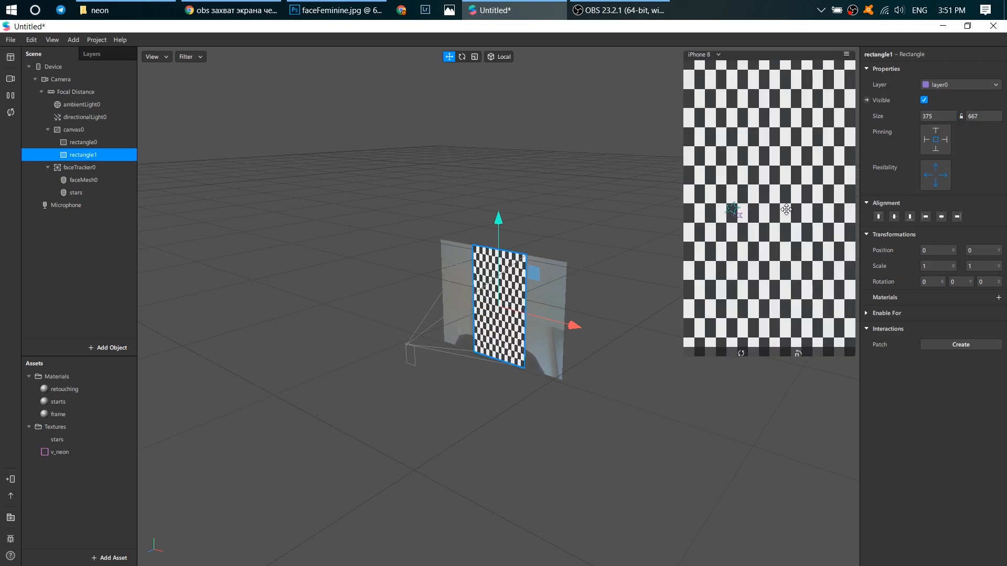
# - Create a new material for the second rectangle and rename it color
pyautogui.click(998, 297)
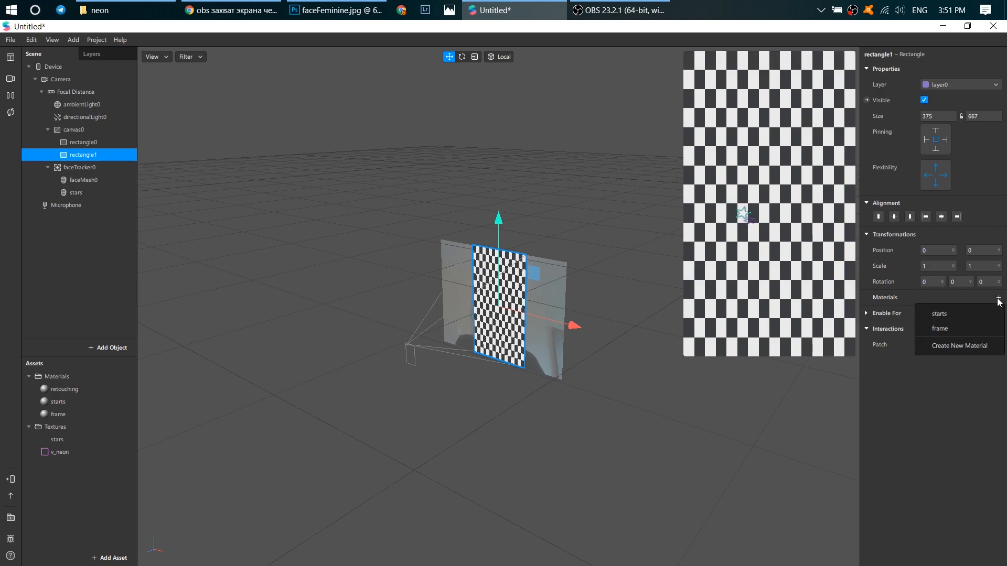
pyautogui.click(961, 347)
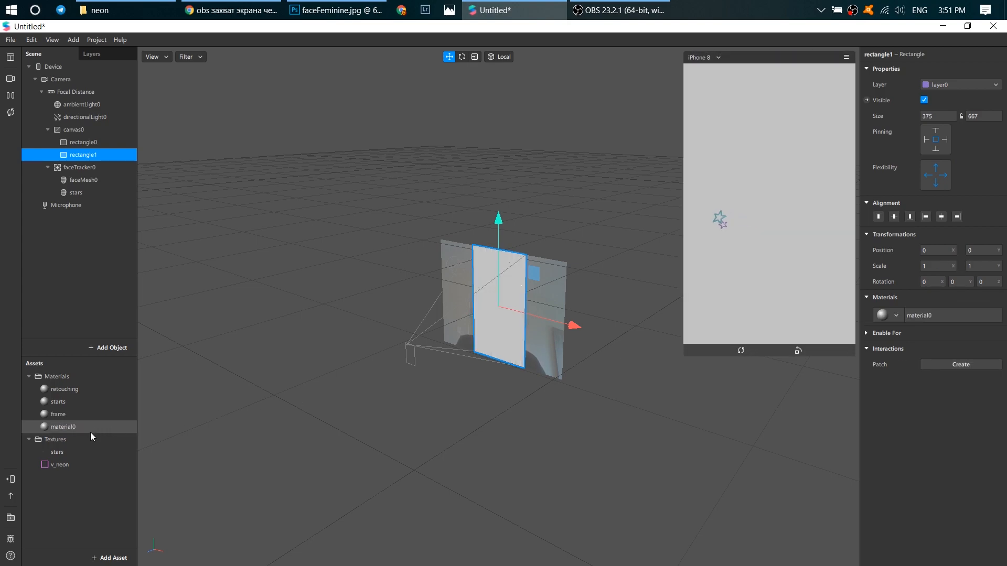
pyautogui.click(68, 429)
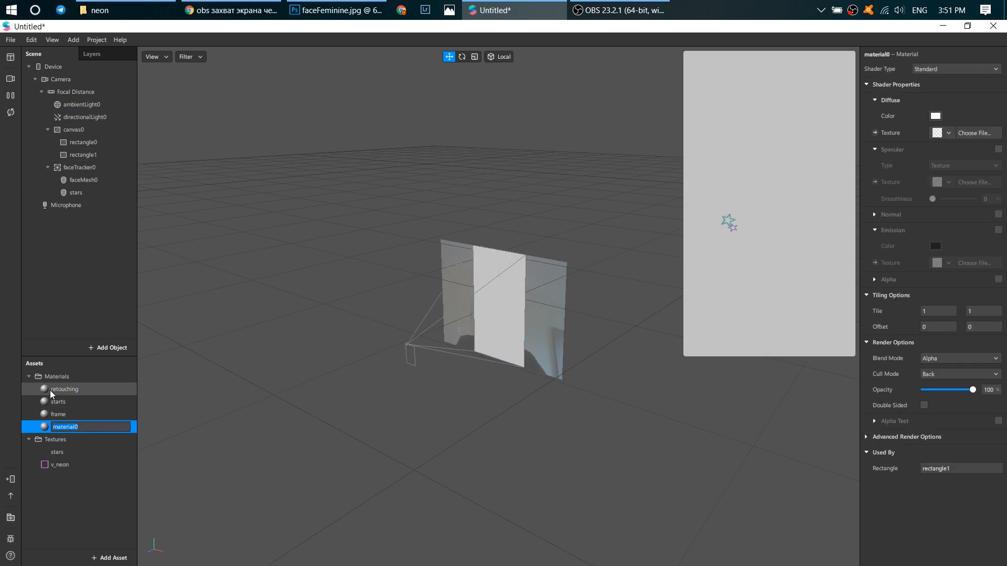
pyautogui.press('F2')
pyautogui.write('color')
pyautogui.press('Return')
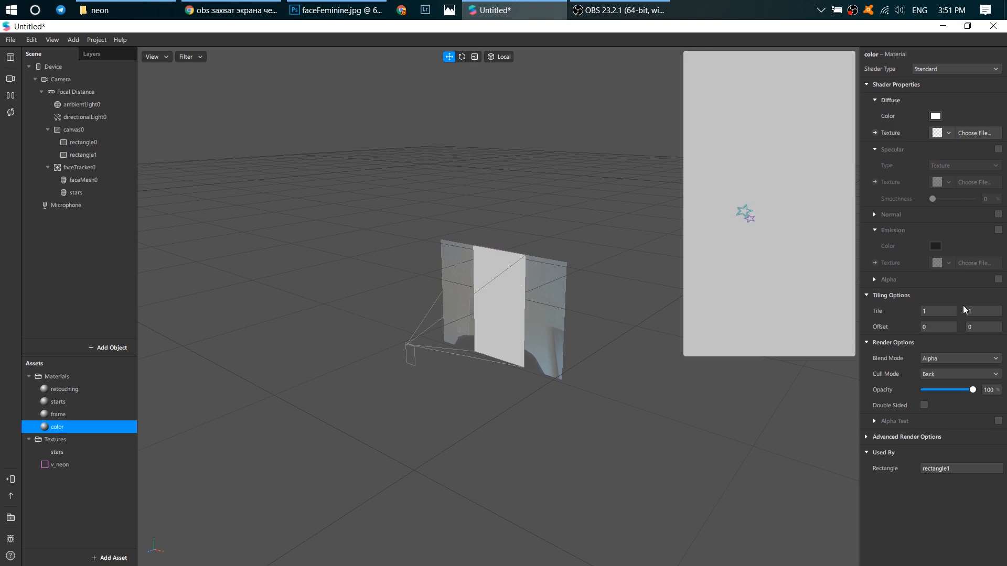
# - Set the color material's diffuse color to magenta-pink #ff31eb and reduce its opacity to 11%
pyautogui.moveTo(826, 222)
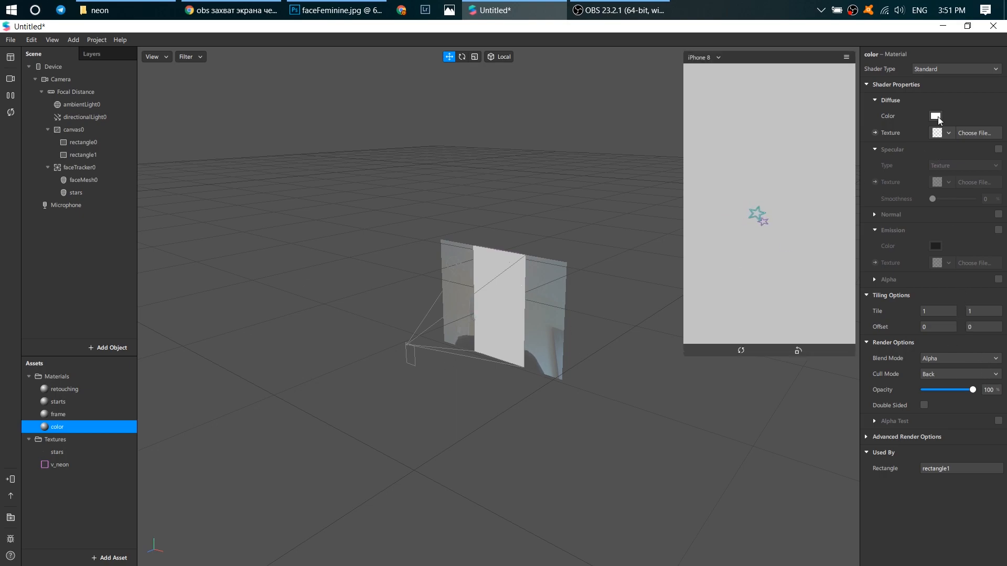
pyautogui.click(936, 117)
pyautogui.click(505, 232)
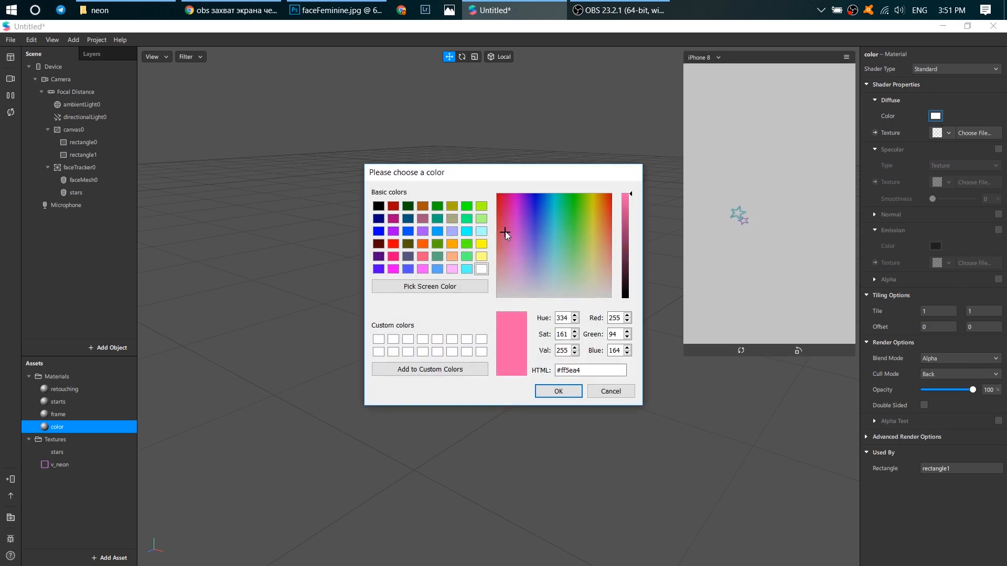
pyautogui.moveTo(517, 219); pyautogui.dragTo(514, 213)
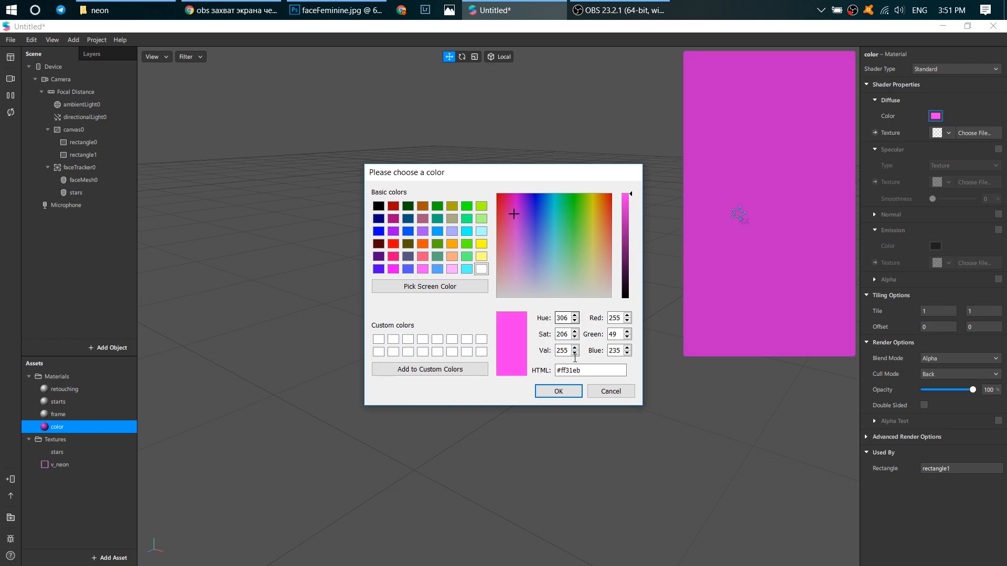
pyautogui.click(558, 392)
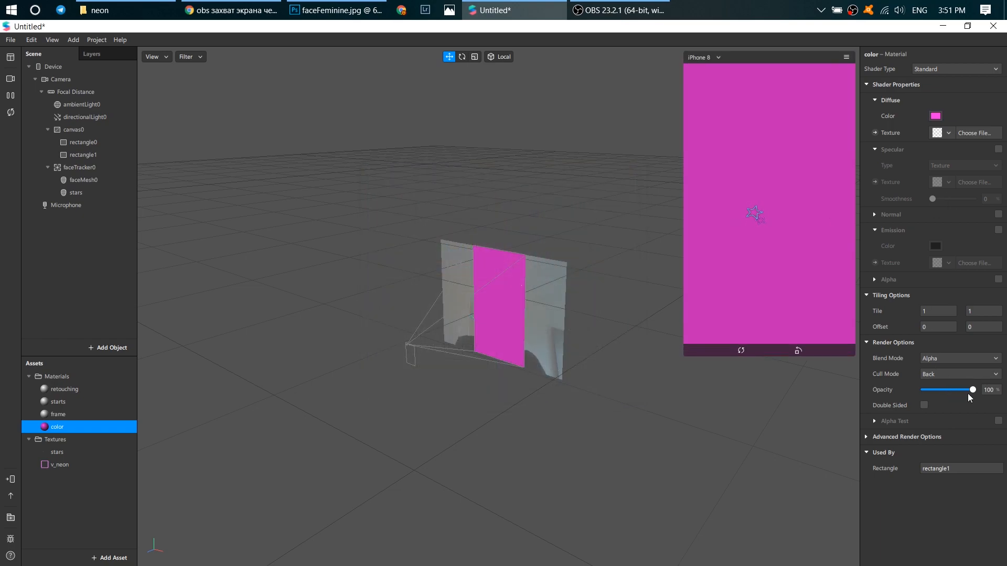
pyautogui.moveTo(968, 394); pyautogui.dragTo(932, 401)
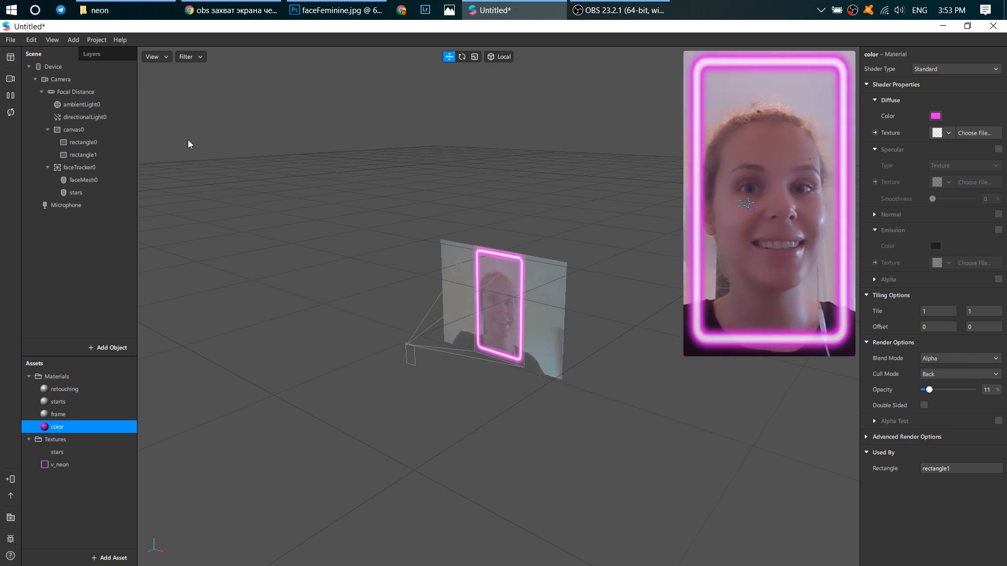
# - Save the project as Neon in the Masks folder on the desktop
pyautogui.click(11, 40)
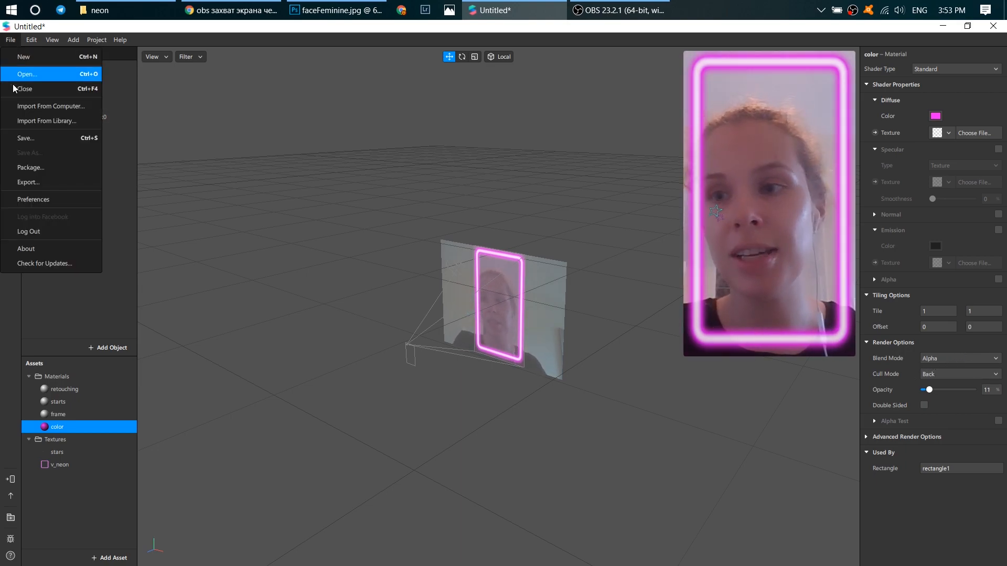
pyautogui.click(38, 141)
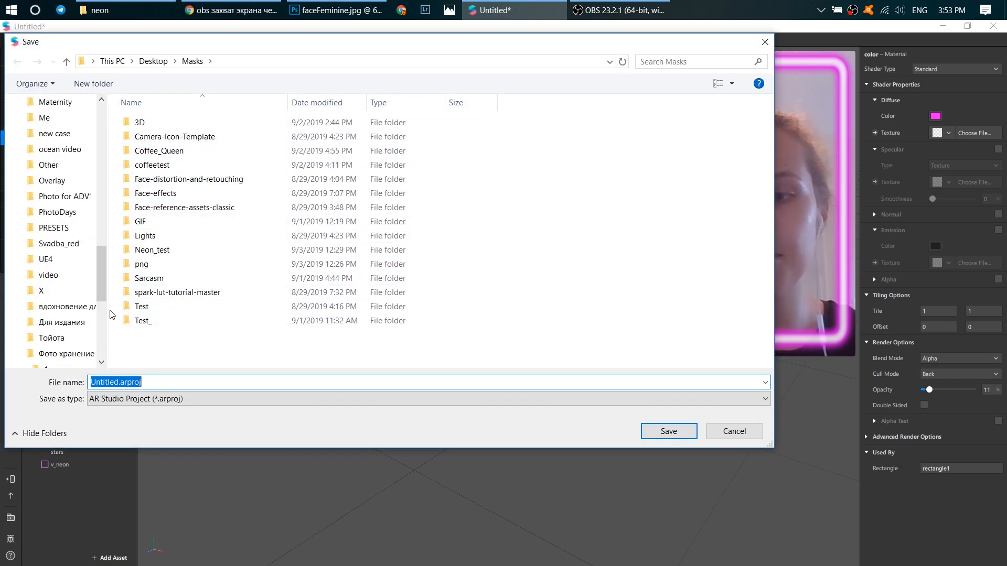
pyautogui.write('Neon')
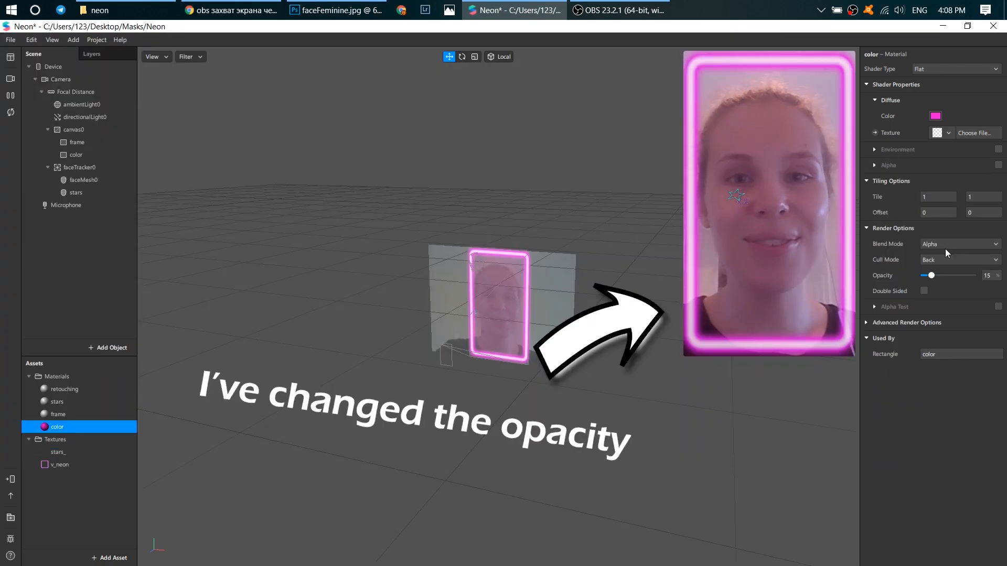